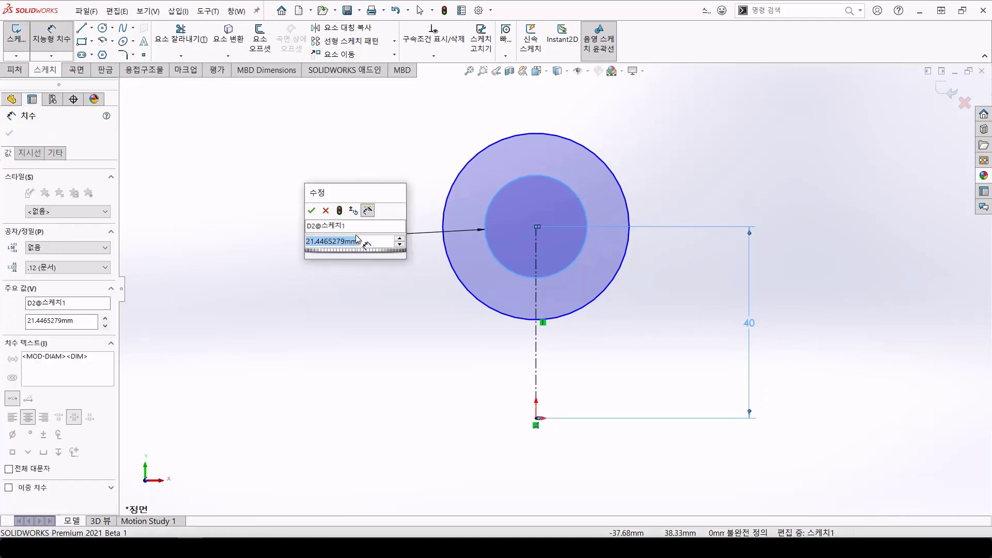
Set the inner circle's diameter to 22 mm and dimension the outer circle's diameter to 48 mm
type("22")
key("Return")
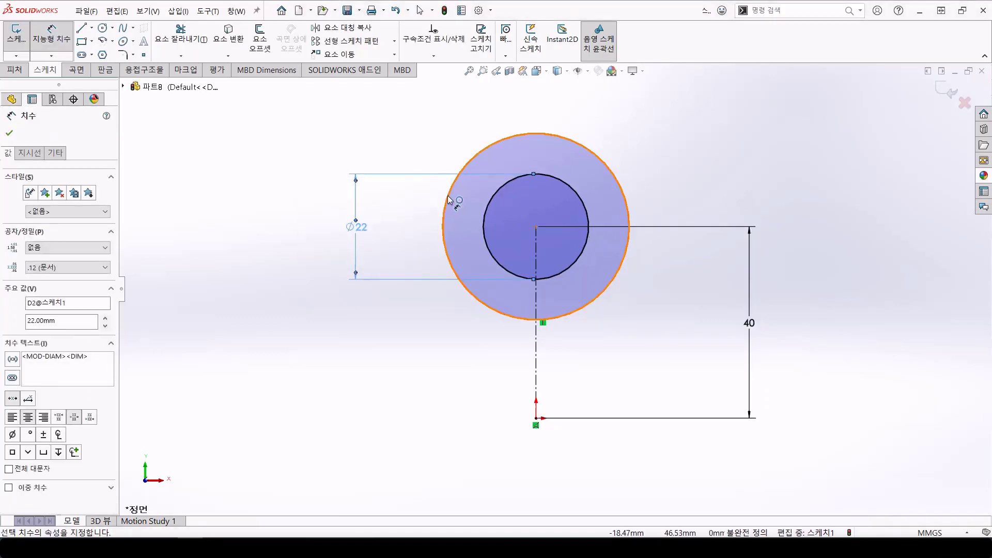
left_click(454, 203)
left_click(325, 199)
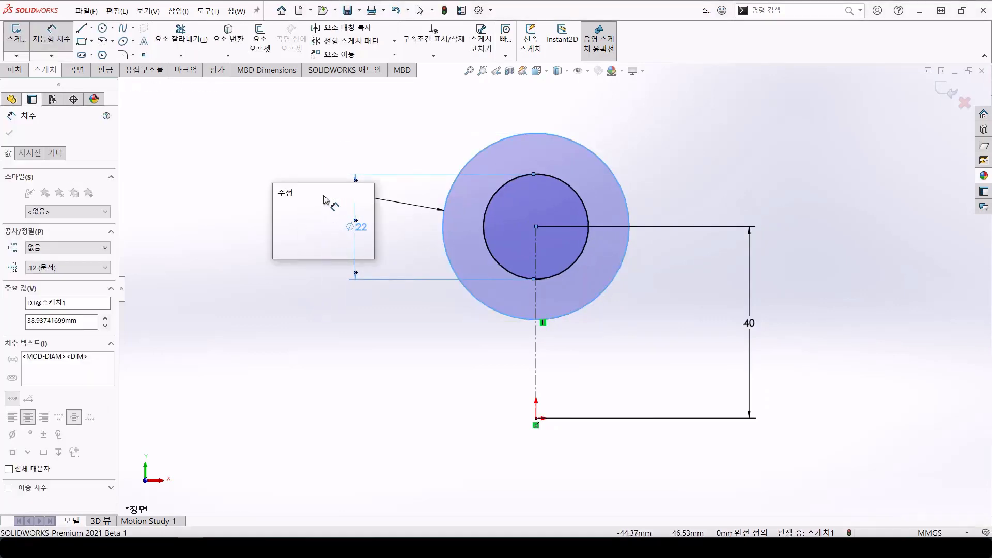
type("48")
key("Return")
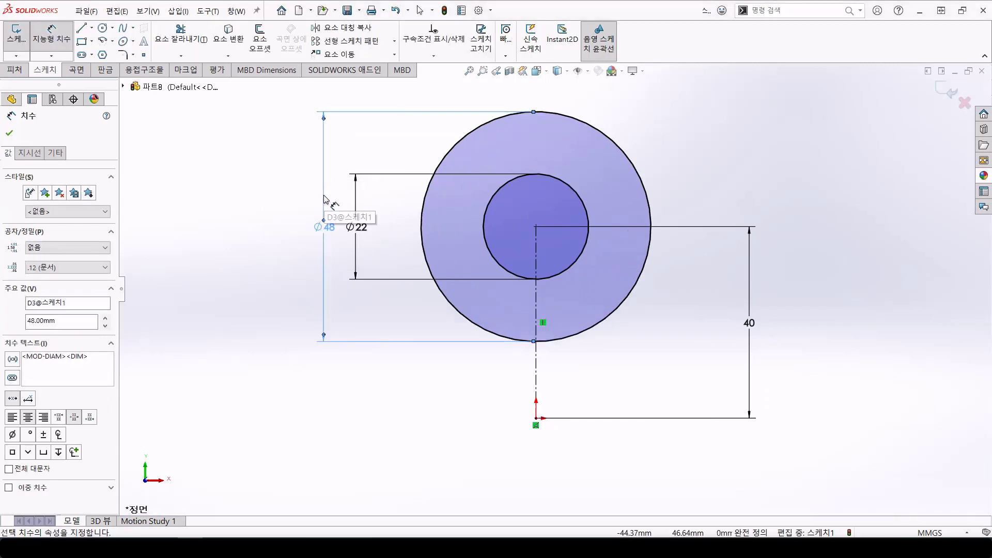
Sketch connected lines from the inner circle's right quadrant: 40 mm down to origin level, about 6.5 mm outward, and about 66 mm slanting up past the outer circle
left_click(81, 28)
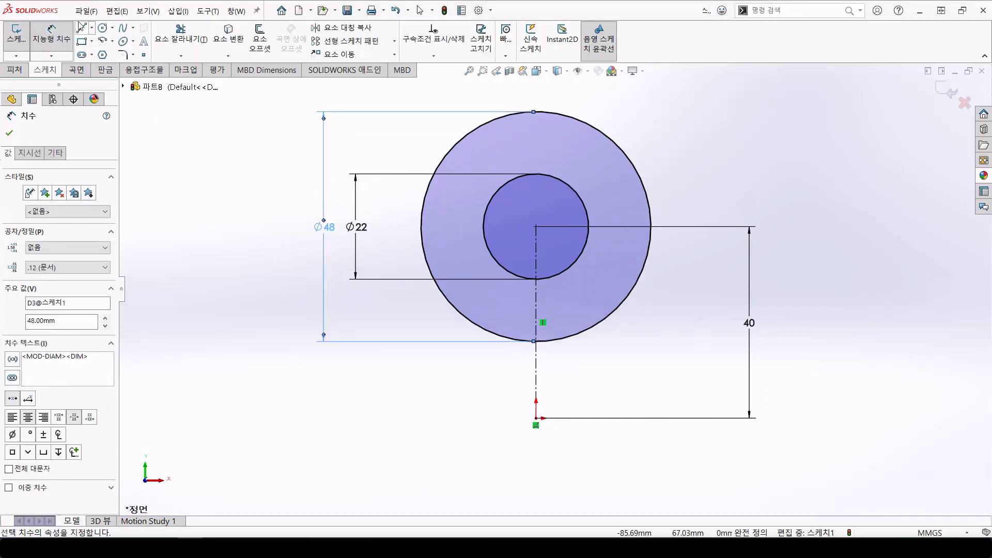
left_click(589, 227)
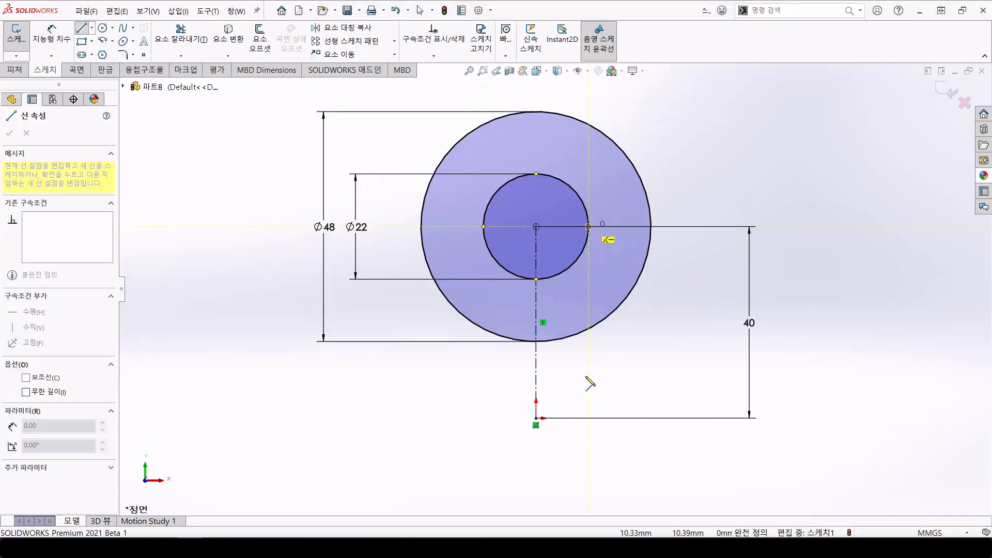
left_click(590, 418)
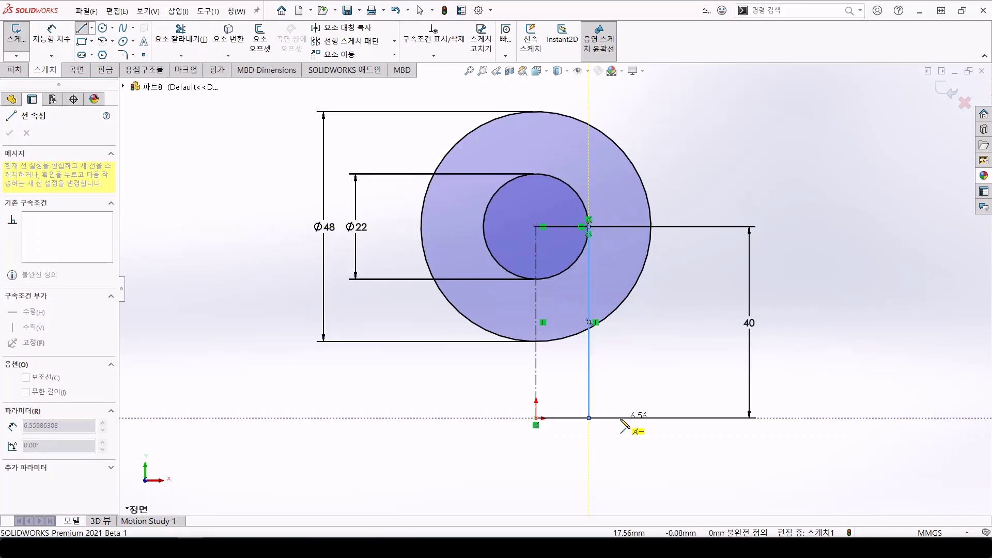
left_click(620, 418)
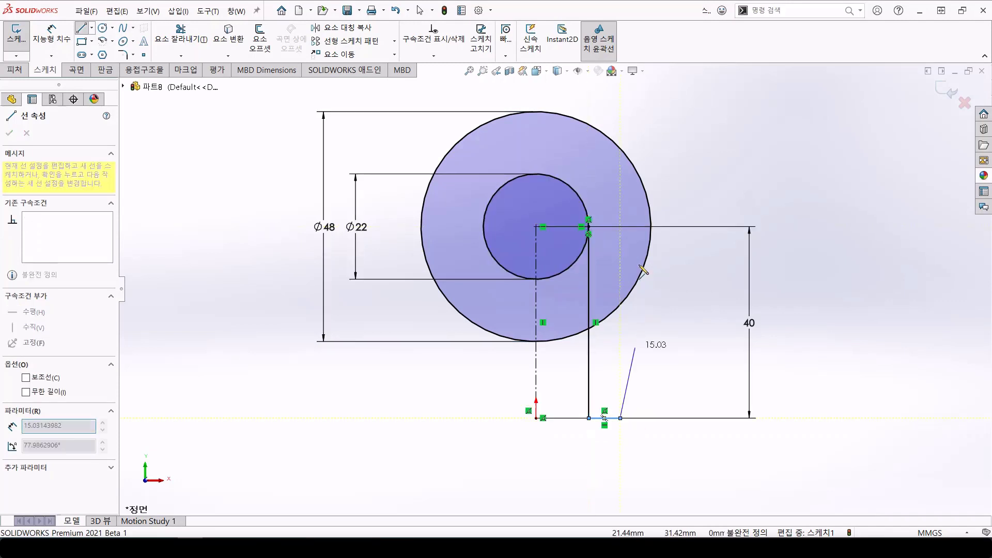
double_click(685, 107)
key("Escape")
Make the slanted line tangent to the outer circle
left_click(664, 210)
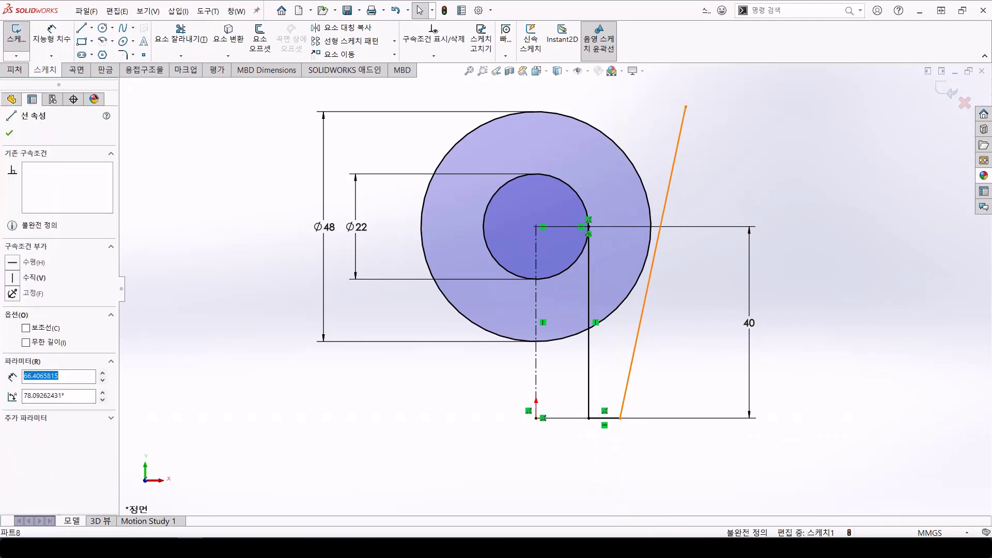
left_click(650, 213, "ctrl")
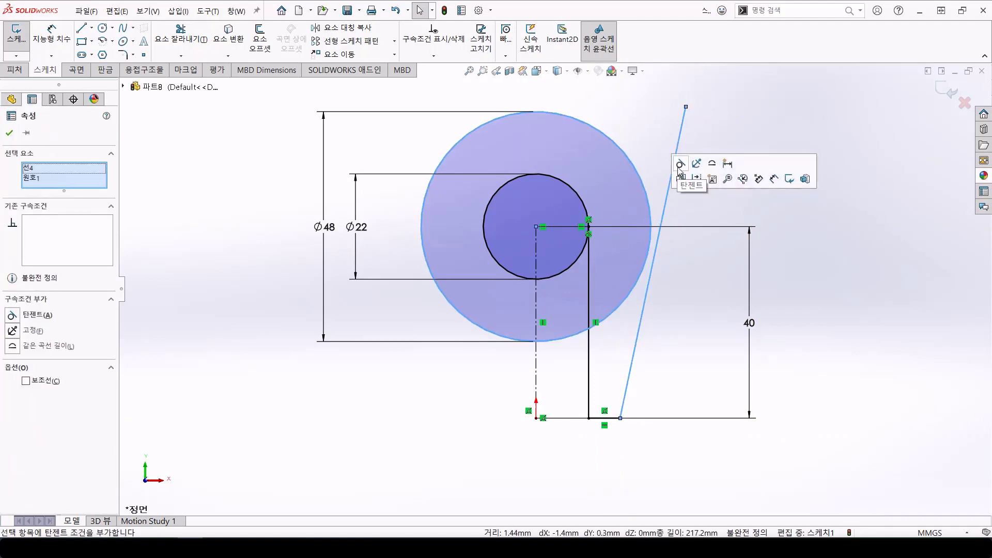
left_click(680, 167)
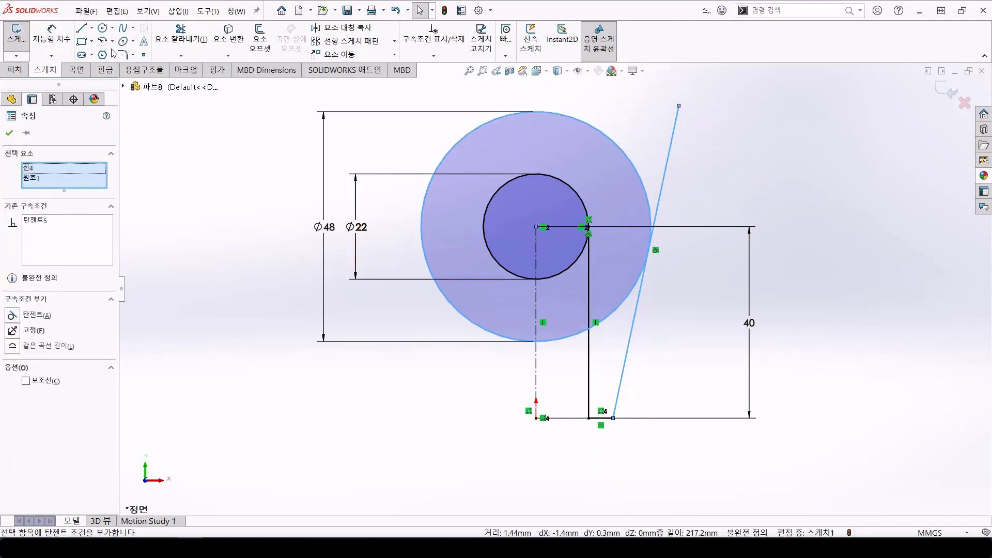
Dimension the angle between the vertical and slanted lines to 7° and trim the slanted line's excess above its tangent point
left_click(52, 35)
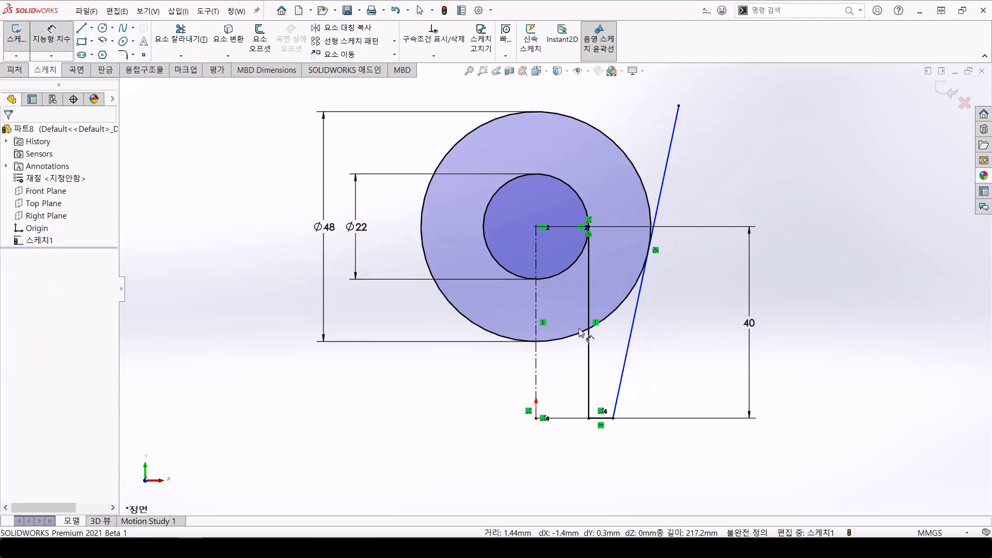
left_click(625, 362)
left_click(589, 360)
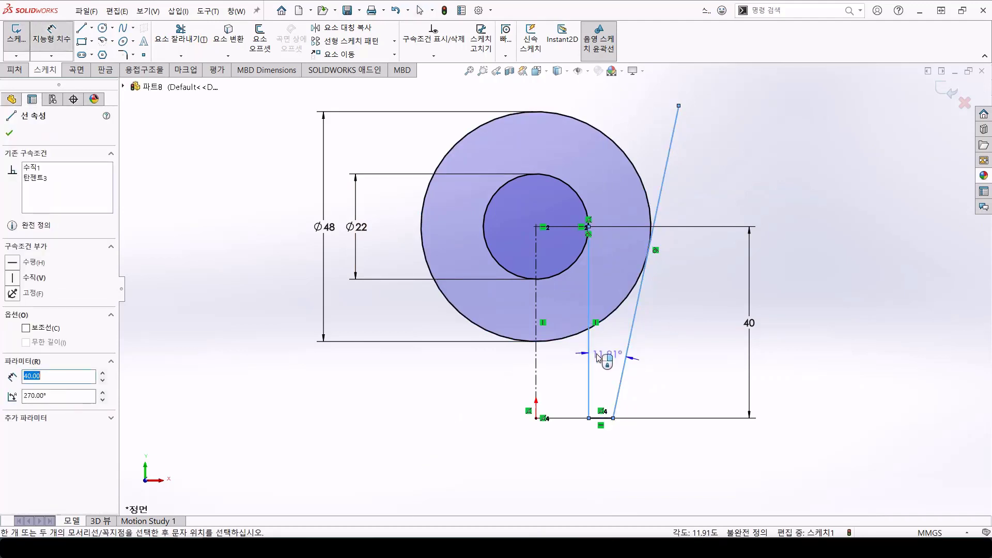
left_click(608, 361)
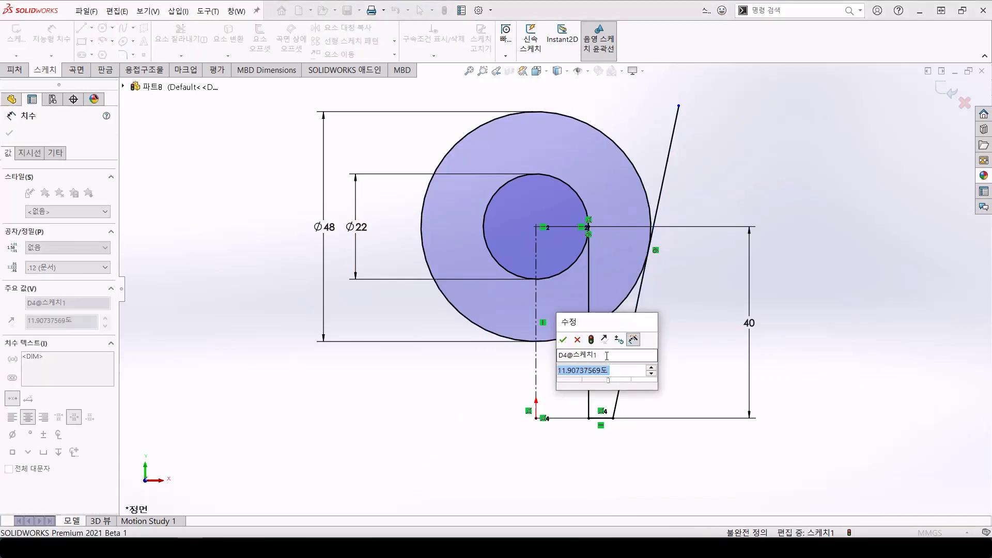
type("7.00도")
key("Return")
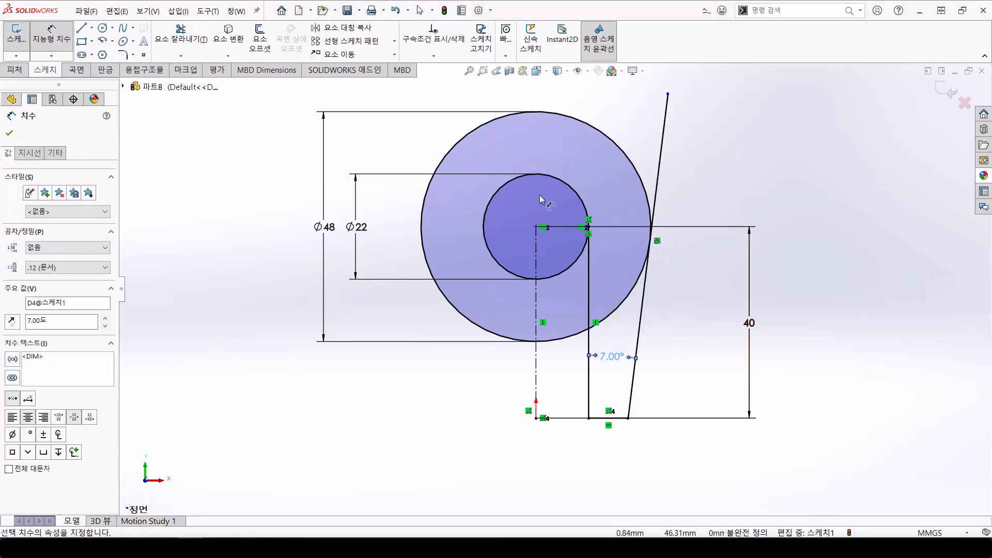
left_click(180, 38)
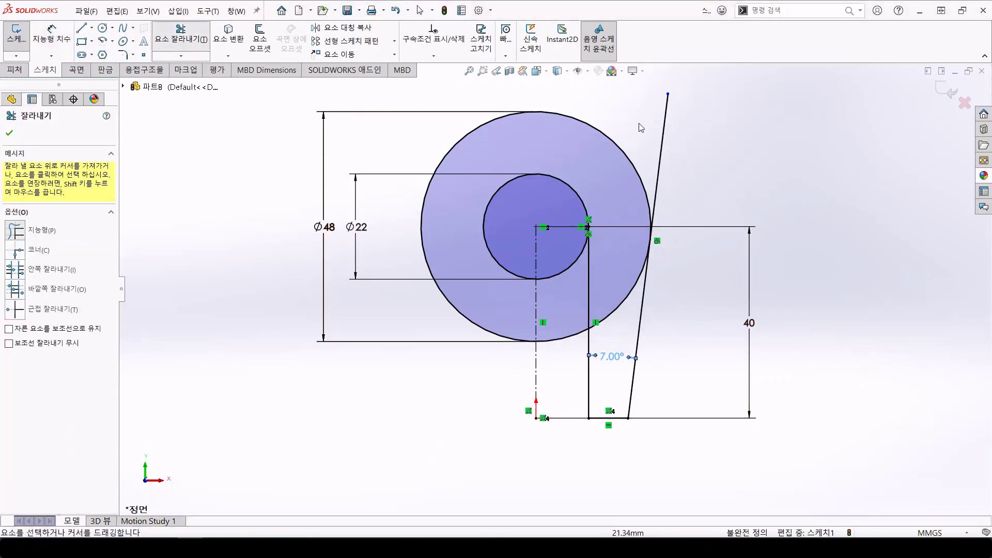
Mirror the slanted, short horizontal and vertical leg lines about the vertical centerline, keeping the originals
left_click(357, 29)
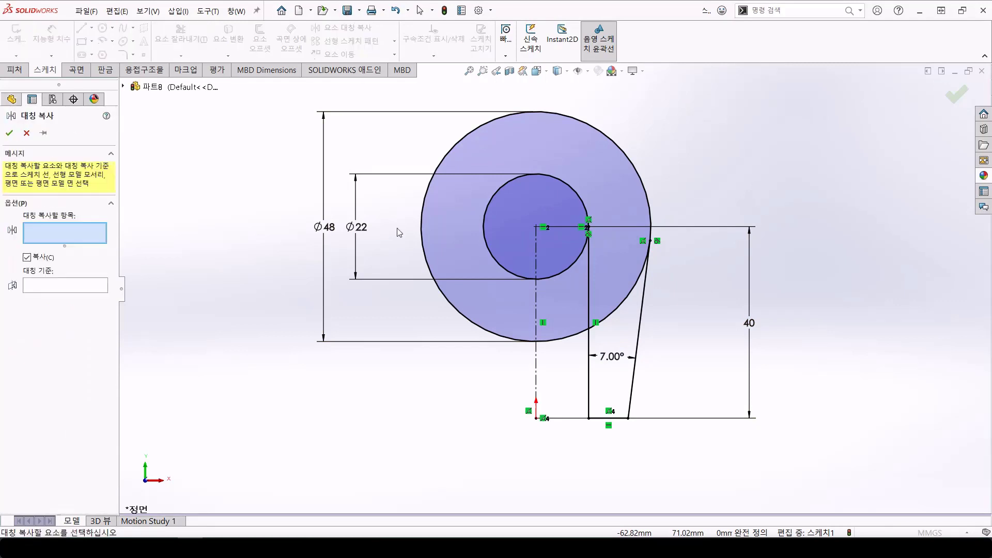
left_click(635, 346)
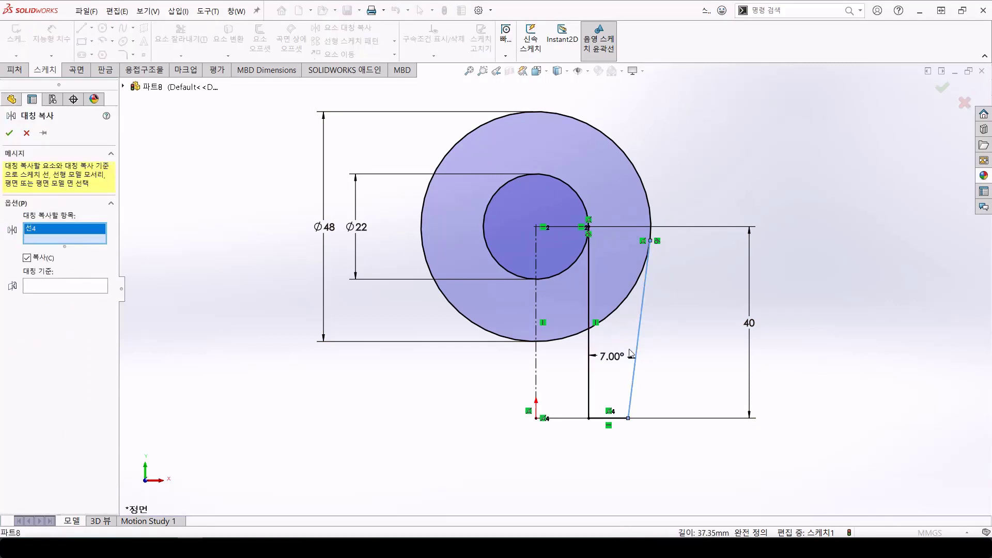
left_click(620, 421)
left_click(589, 376)
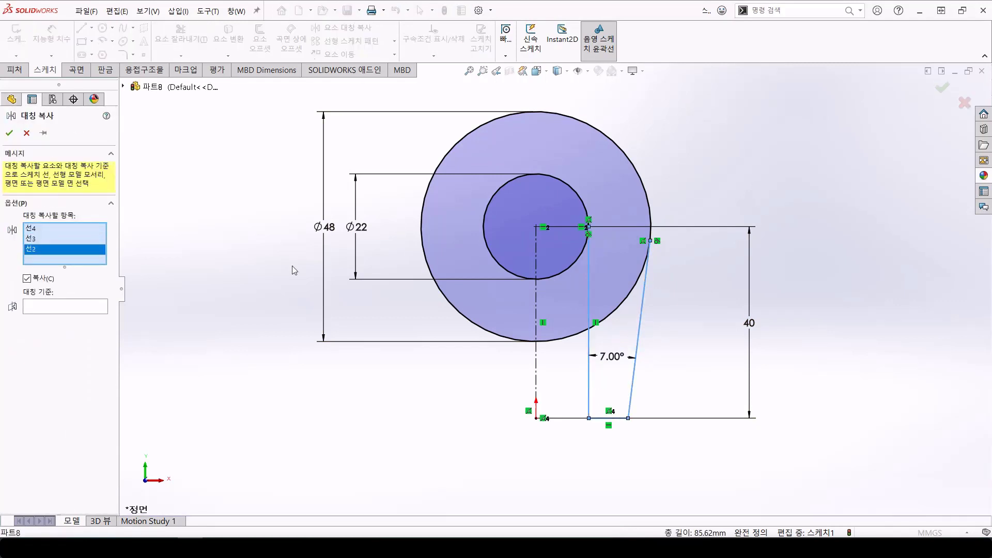
left_click(66, 307)
left_click(536, 290)
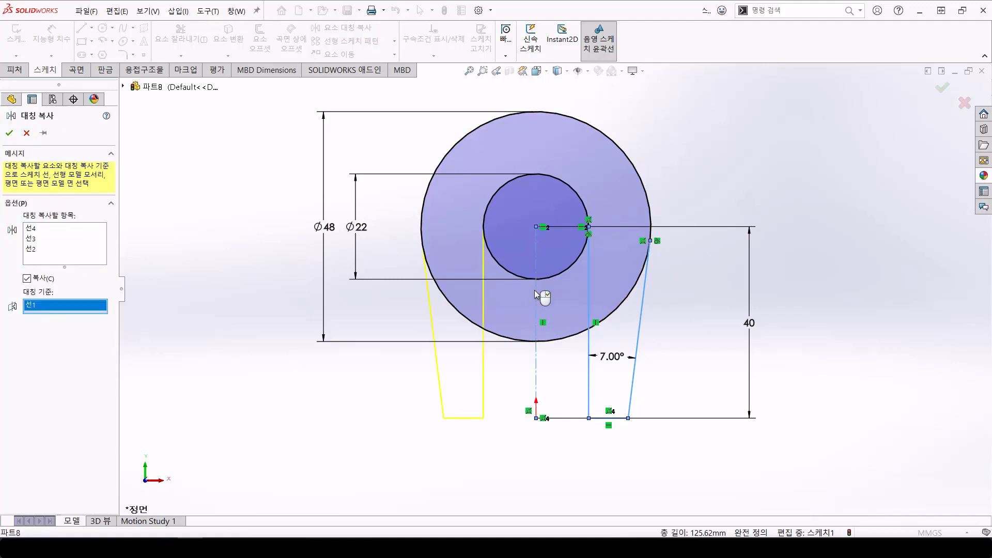
key("Return")
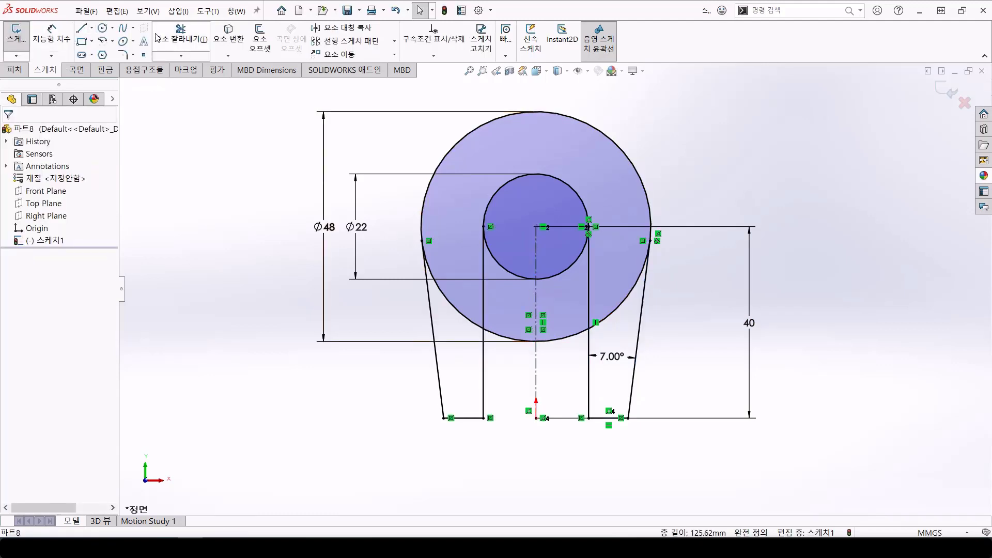
Trim the lower arcs of the outer and inner circles to leave a closed horseshoe-shaped profile
left_click(159, 37)
mouse_move(453, 254)
left_mouse_down()
mouse_move(452, 321)
mouse_move(514, 394)
mouse_move(529, 315)
left_mouse_up()
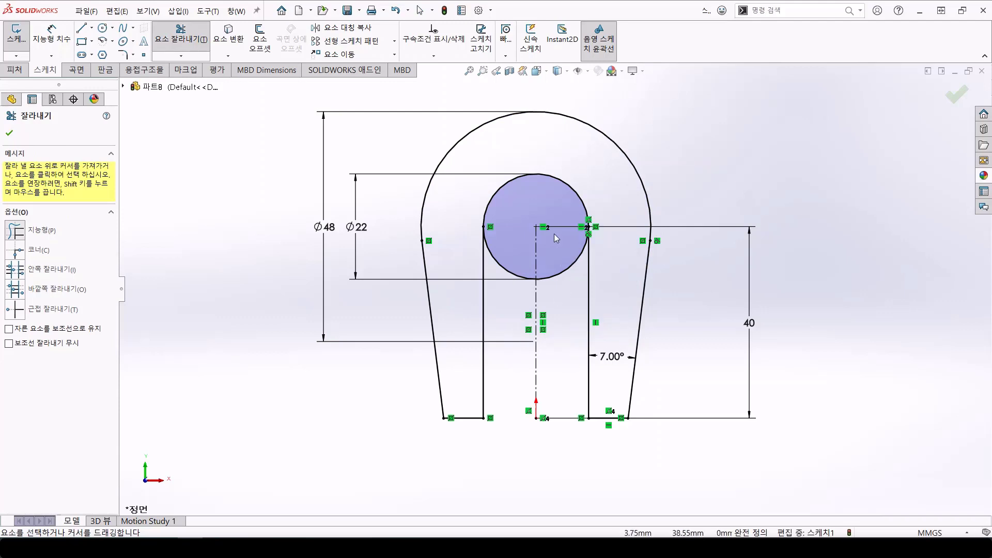
mouse_move(554, 234)
left_mouse_down()
mouse_move(558, 299)
mouse_move(486, 306)
mouse_move(511, 275)
left_mouse_up()
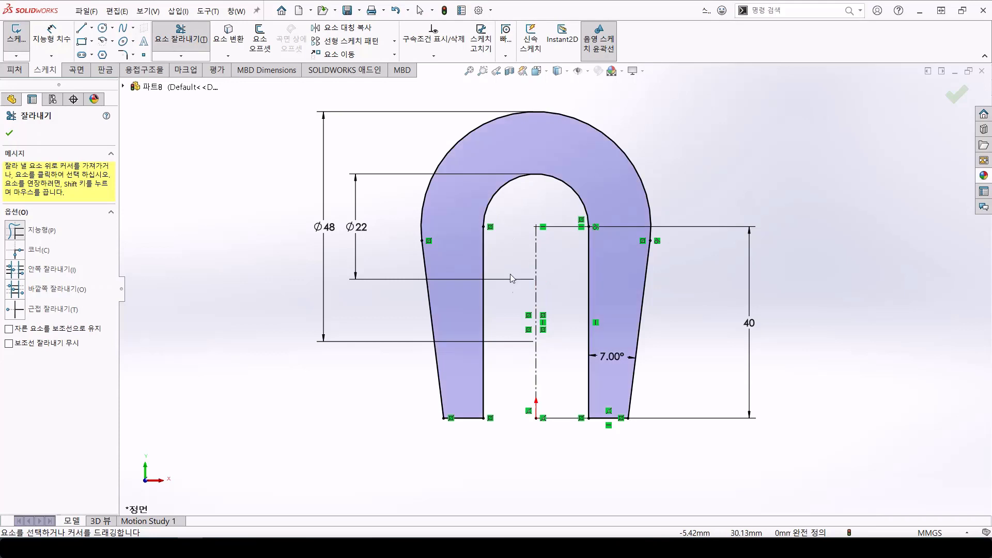
key("Escape")
Add a tangent relation between the mirrored slanted line and the outer arc
left_click(427, 279)
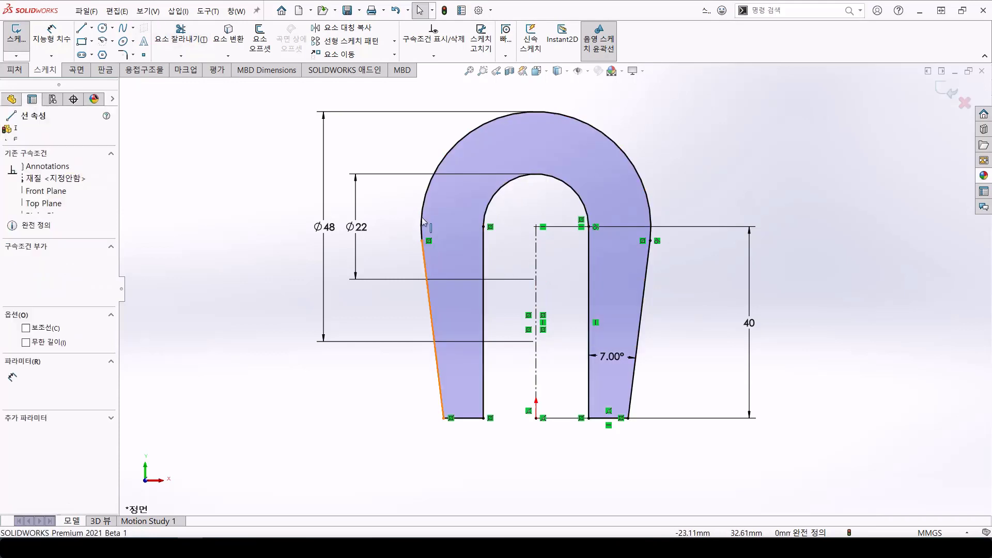
left_click(423, 219, "ctrl")
left_click(449, 187)
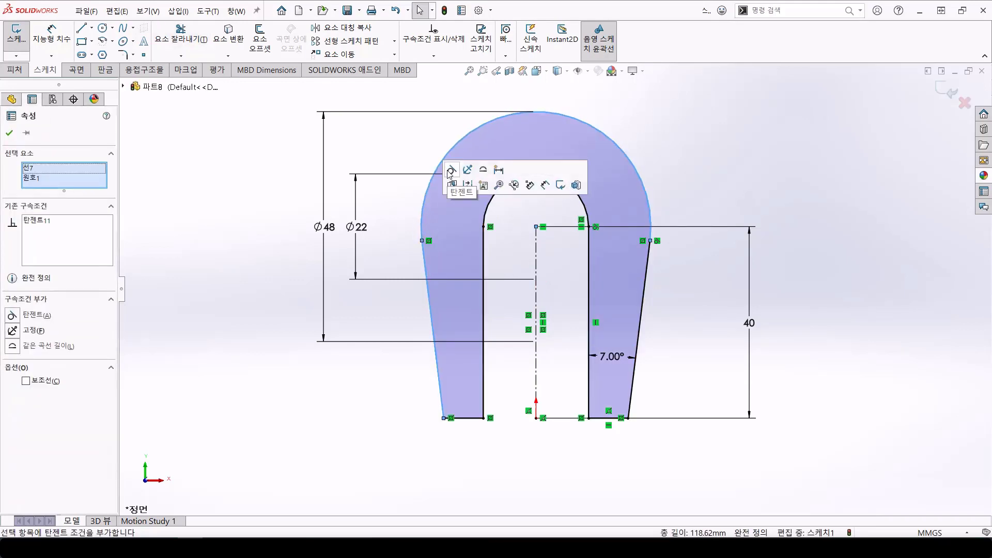
key("Escape")
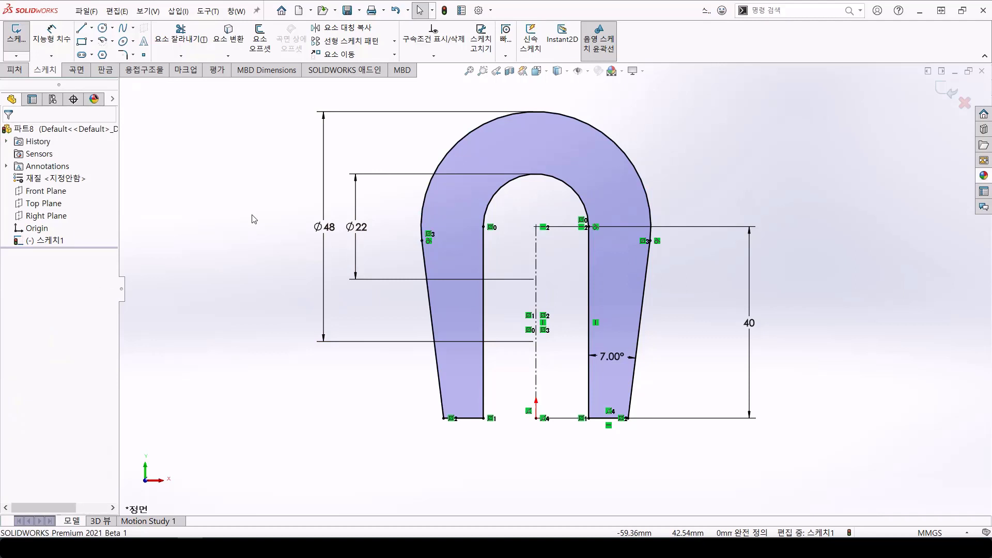
Extrude the horseshoe profile as a boss using the Mid Plane end condition
left_click(15, 70)
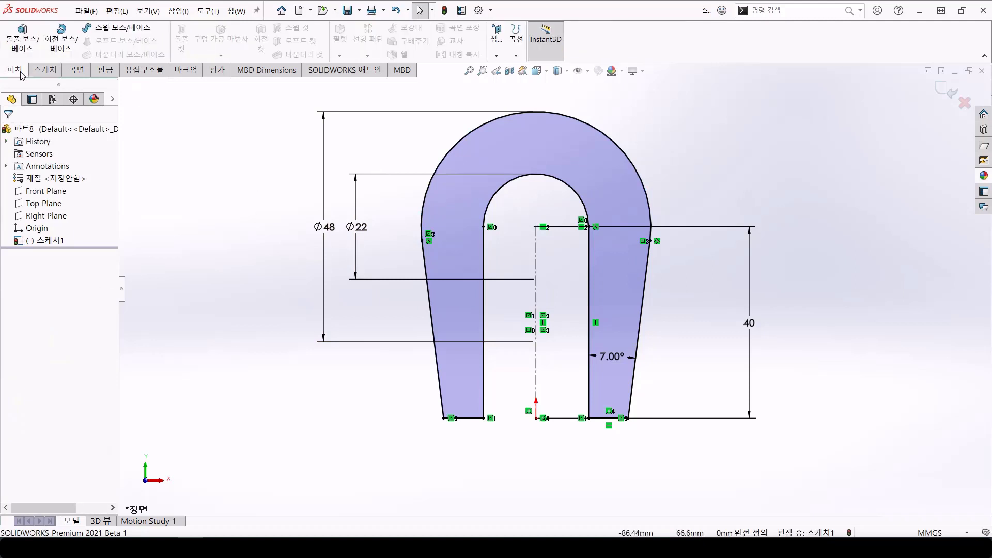
left_click(22, 42)
left_click(101, 204)
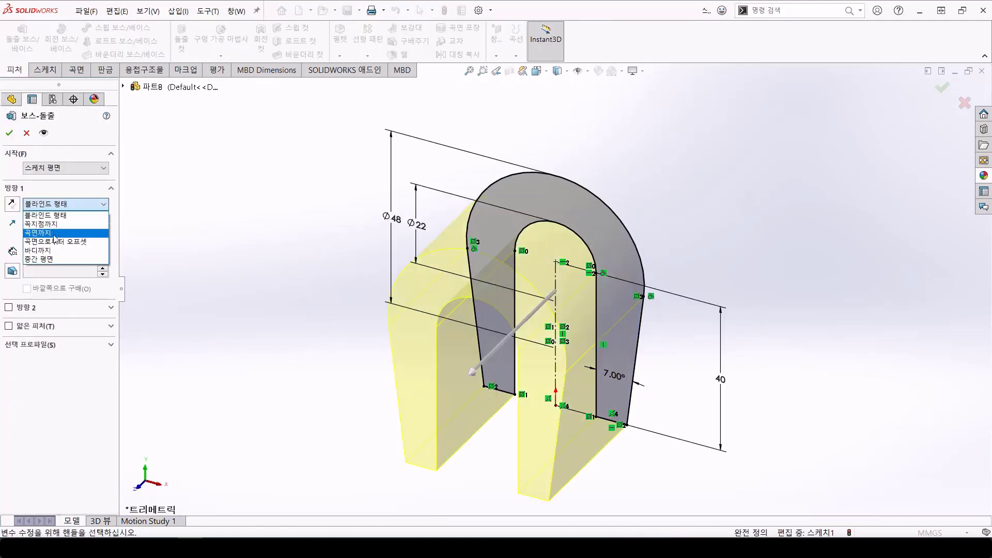
left_click(57, 259)
left_click(10, 133)
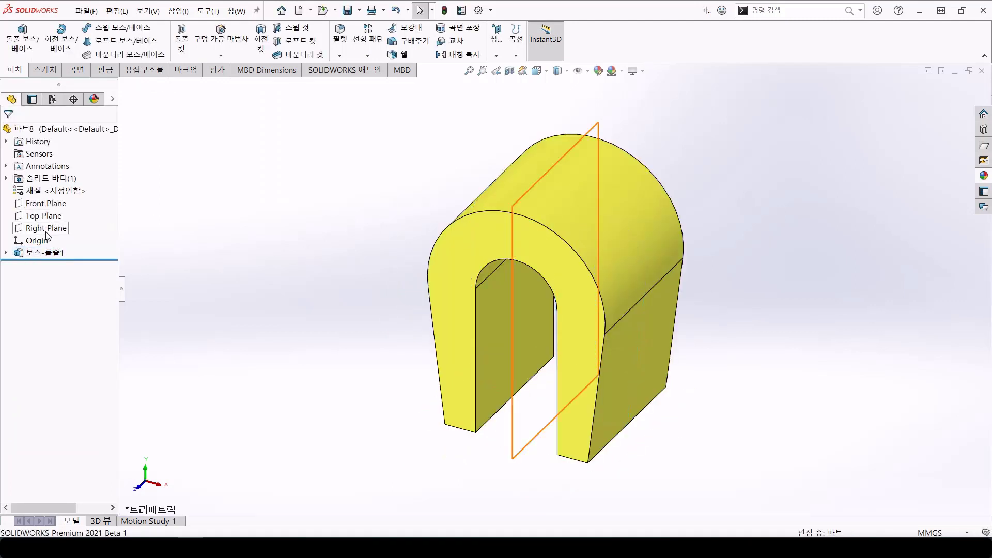
Start a sketch on the Right Plane and draw a vertical centerline from the origin to the body's top edge
left_click(46, 233)
left_click(53, 215)
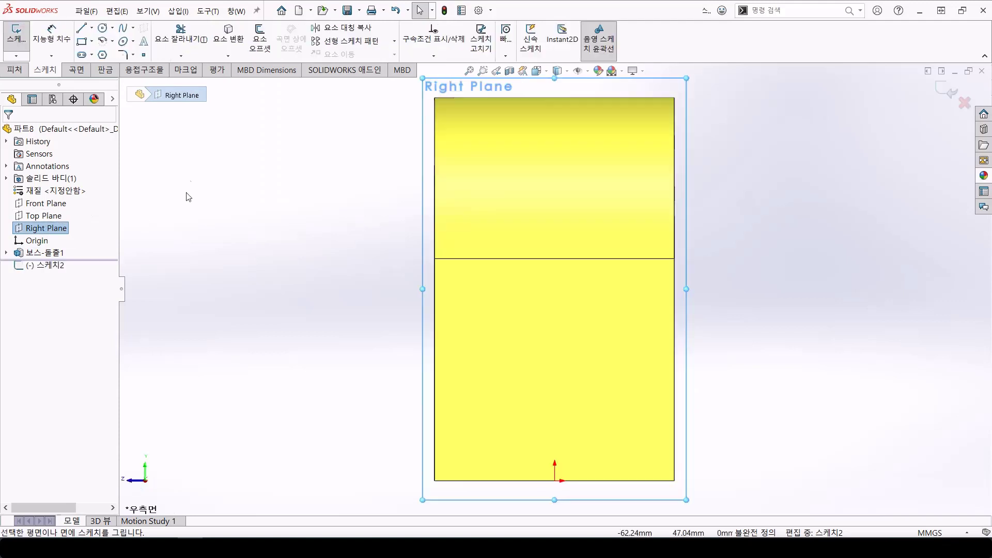
left_click(81, 27)
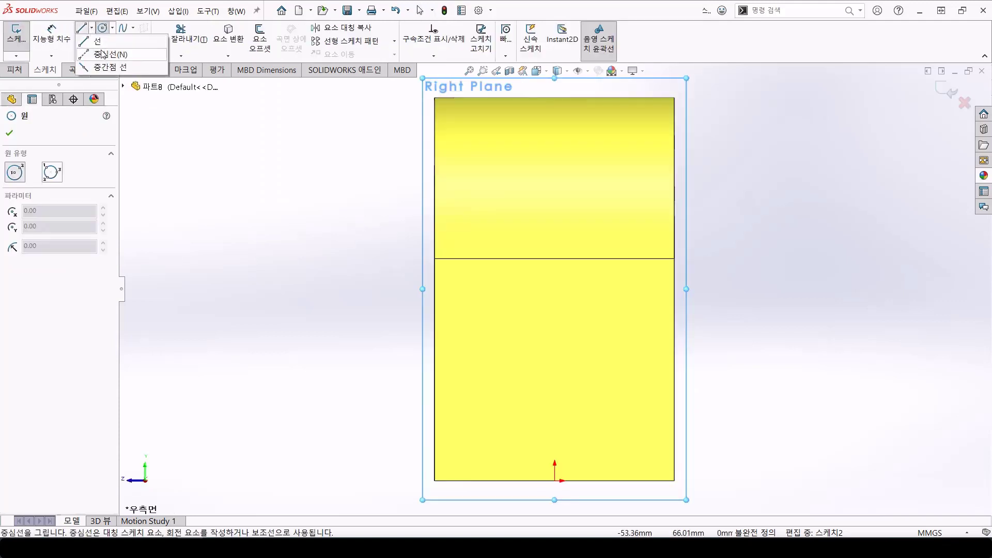
left_click(555, 480)
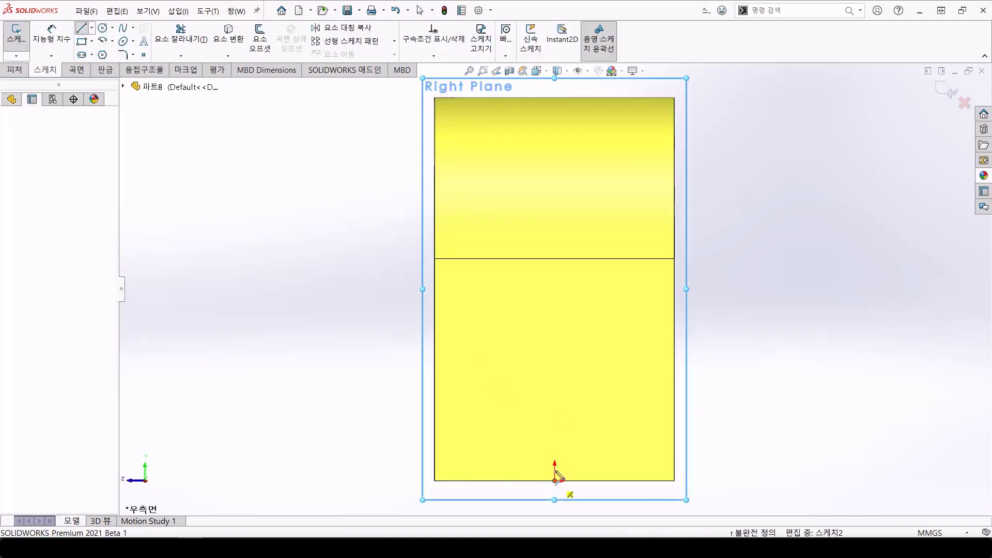
left_click(555, 98)
key("Escape")
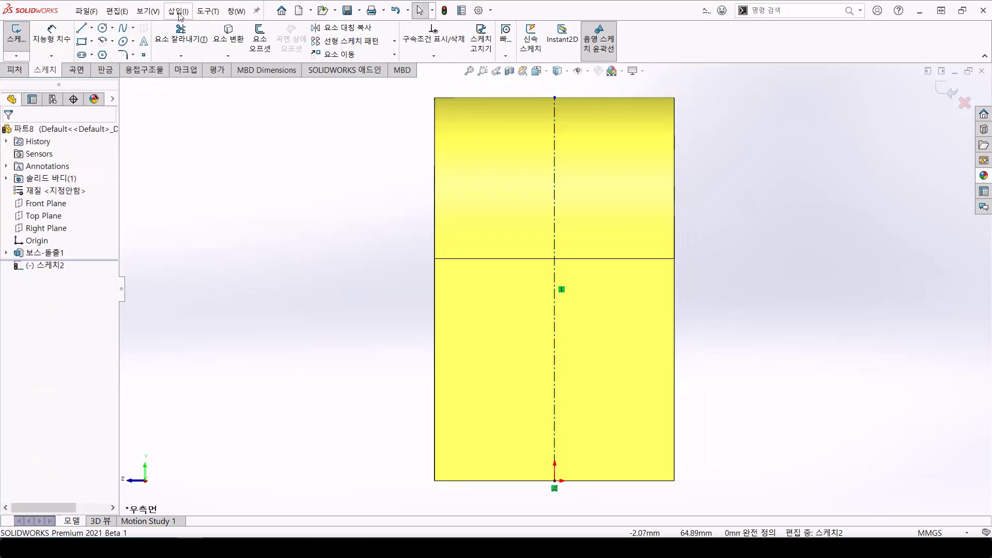
Sketch two concentric circles centred on the centerline, one through the origin with radius about 13.8 mm and an inner one with radius about 9.5 mm
left_click(103, 28)
left_click(554, 398)
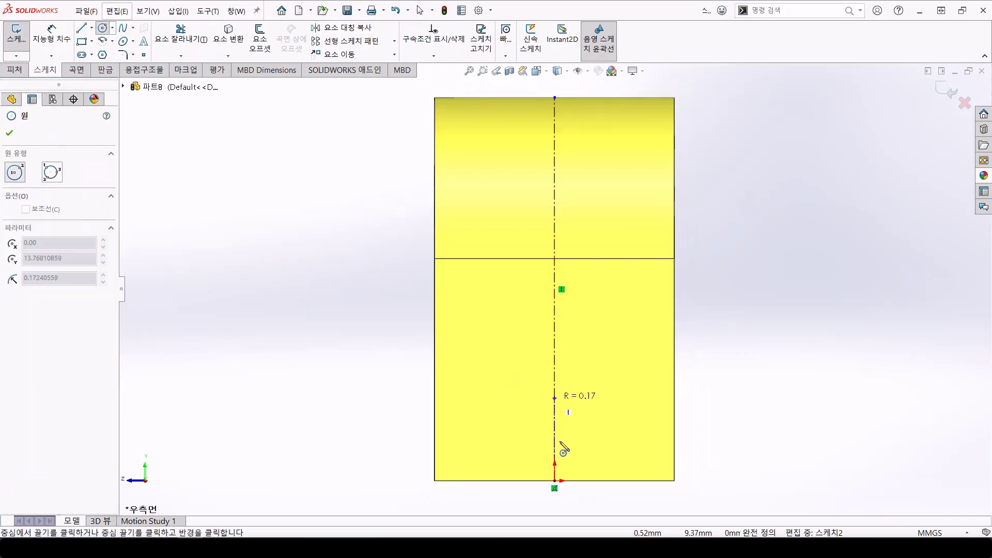
left_click(555, 481)
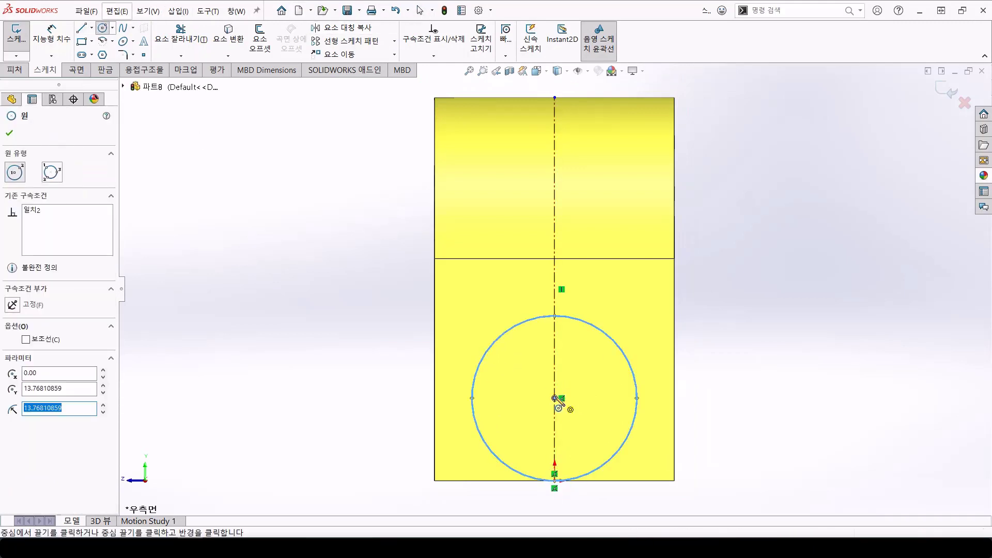
left_click(555, 398)
left_click(582, 350)
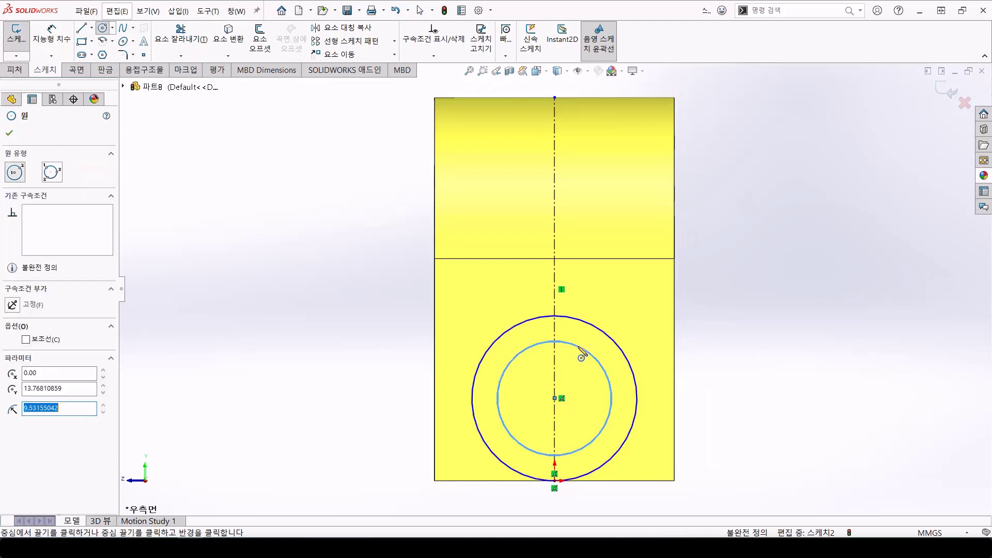
Dimension the outer circle's diameter to 20 mm and the inner circle's diameter to 10 mm
left_click(49, 32)
left_click(475, 378)
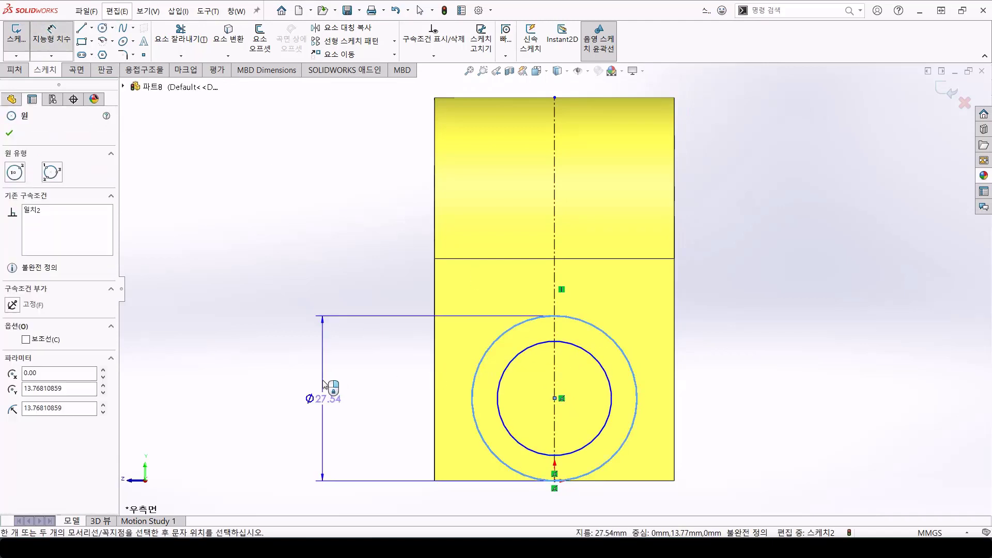
left_click(322, 382)
key("Return")
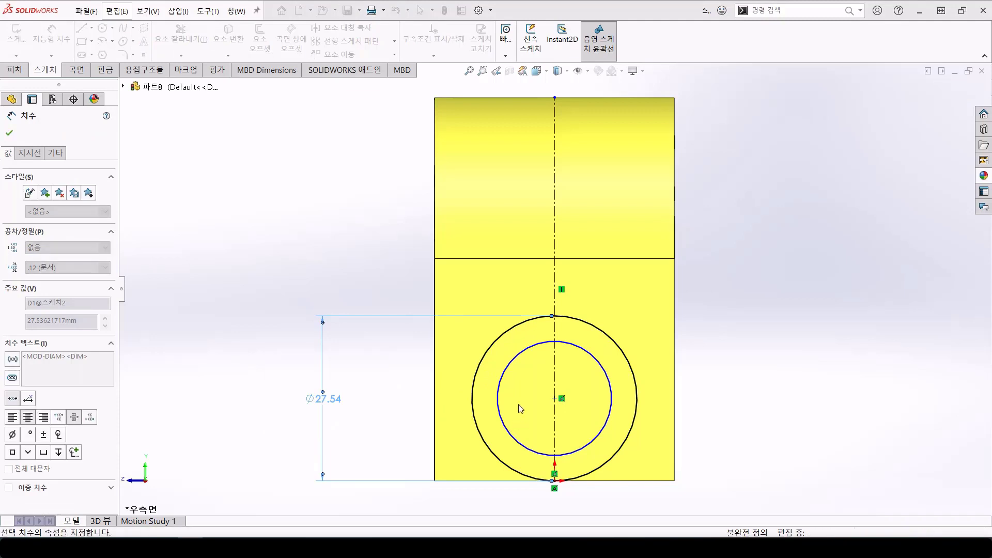
left_click(505, 404)
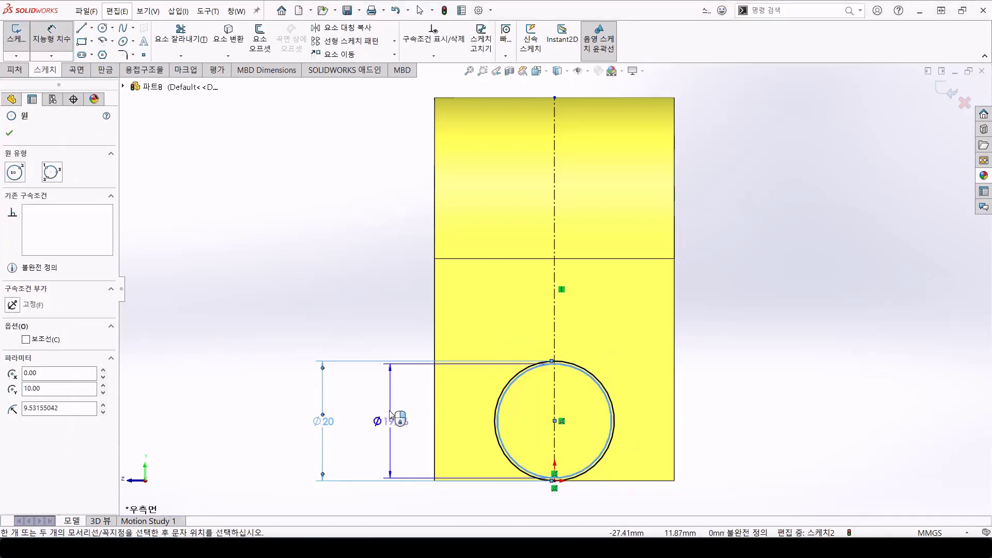
left_click(389, 413)
type("10")
key("Return")
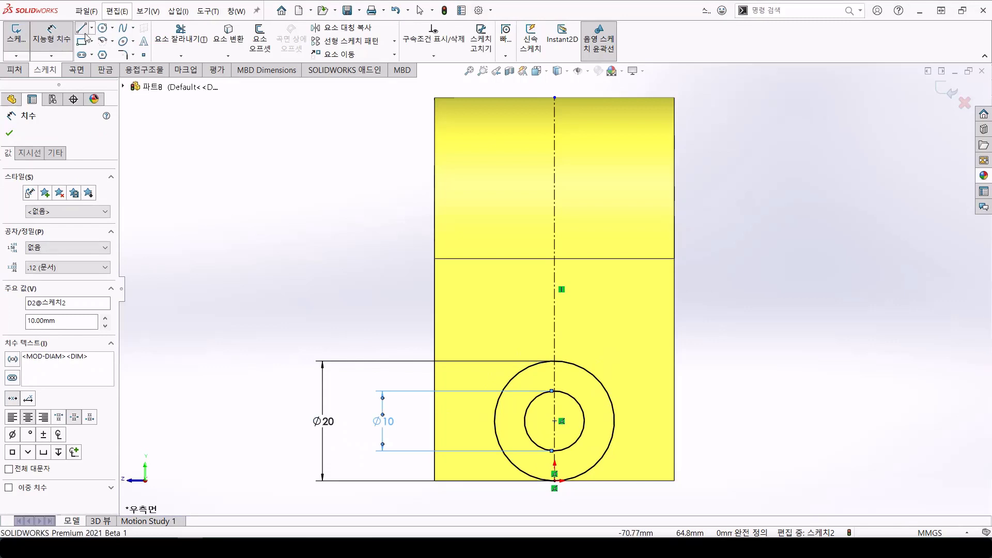
Sketch a slanted line about 64.4 mm long from the body's lower edge to its top edge, continuing horizontally about 36.9 mm to the top corner
left_click(83, 30)
left_click(498, 481)
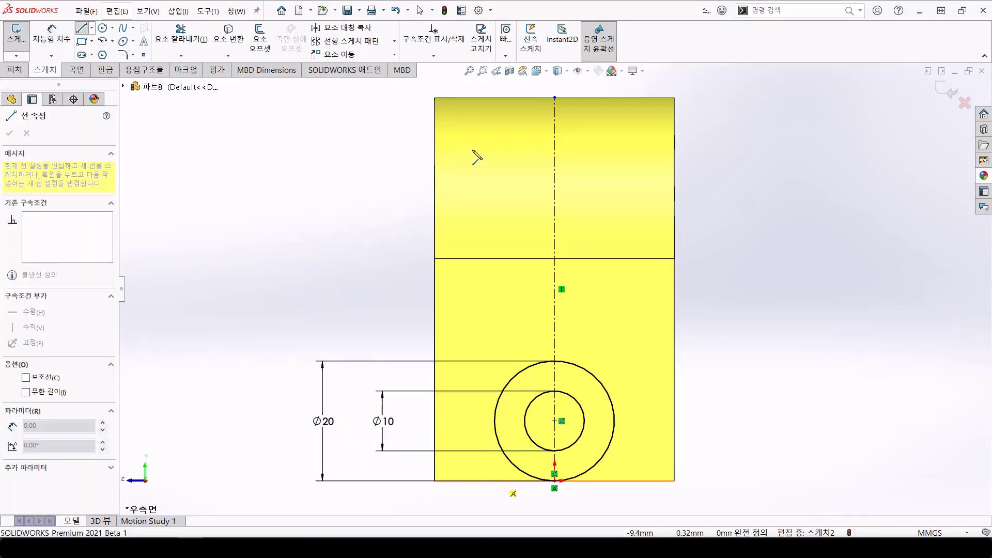
left_click(453, 98)
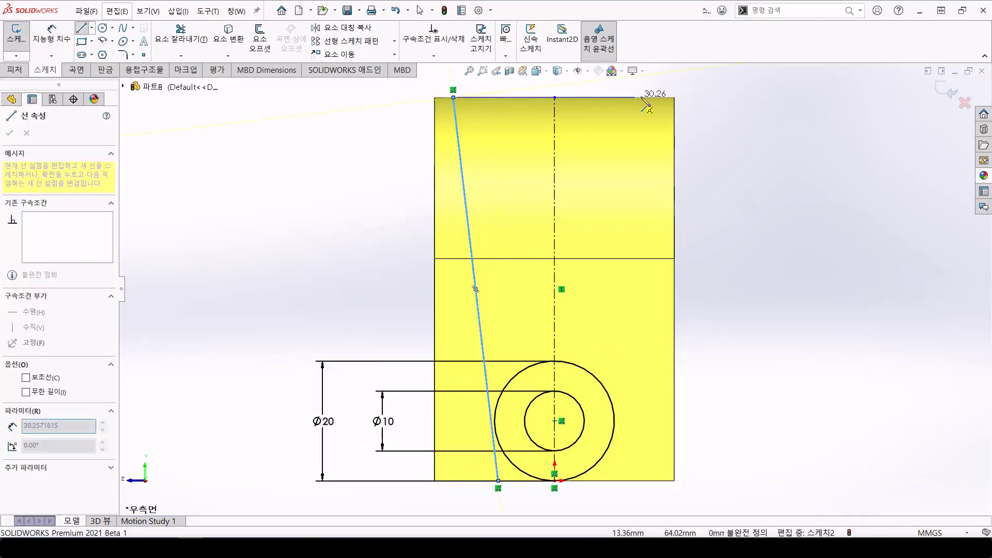
left_click(674, 98)
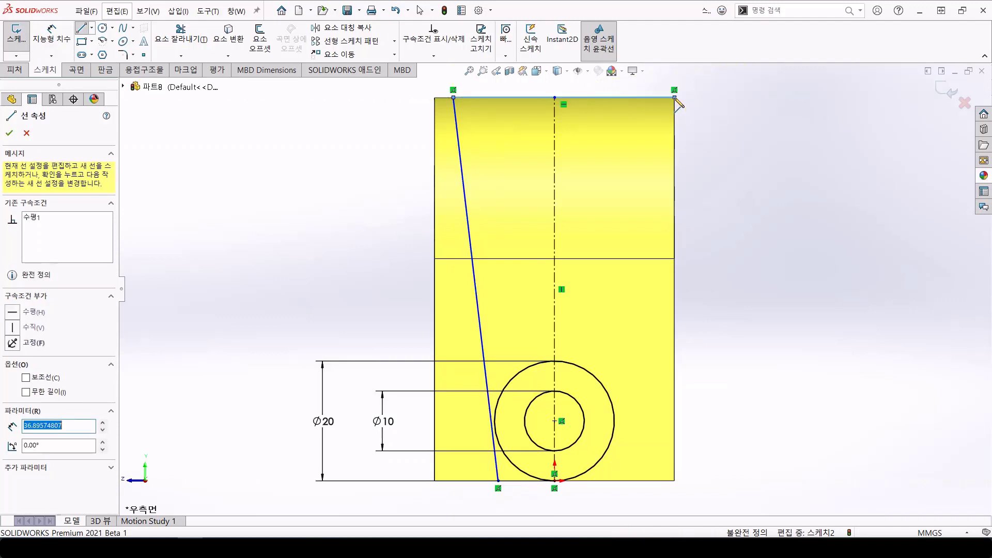
key("Escape")
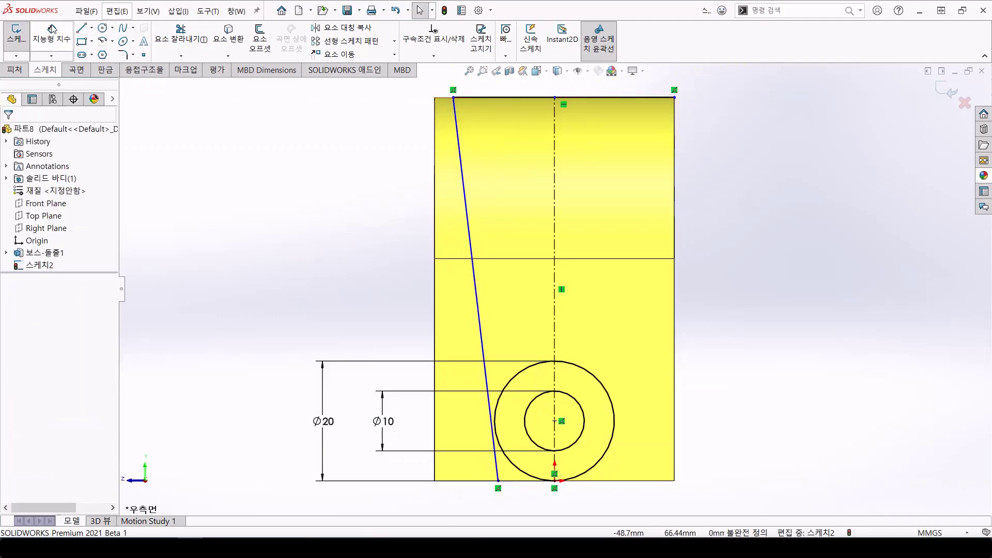
Dimension the angle between the slanted line and the vertical centerline to 2° and place the dimension outside the body
left_click(51, 30)
left_click(475, 284)
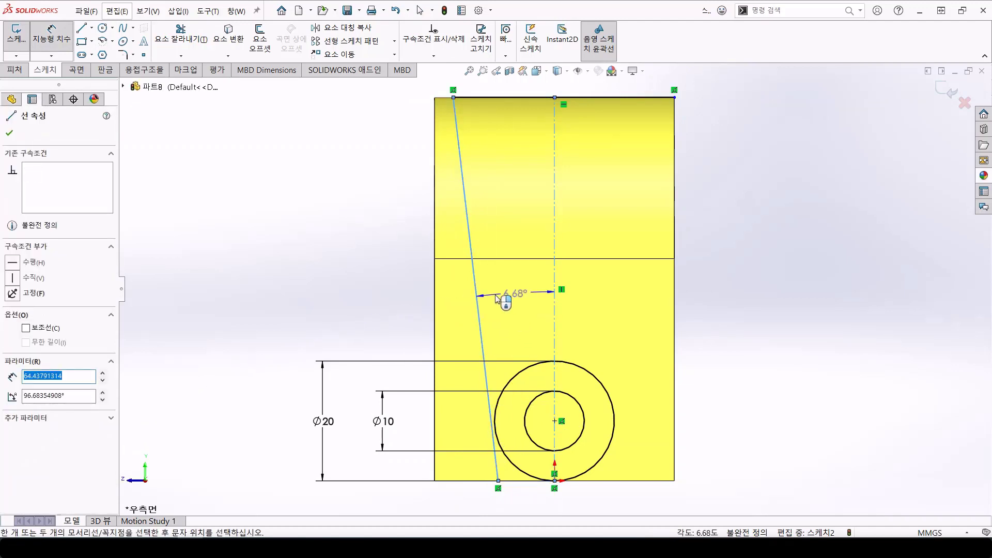
left_click(511, 305)
type("2")
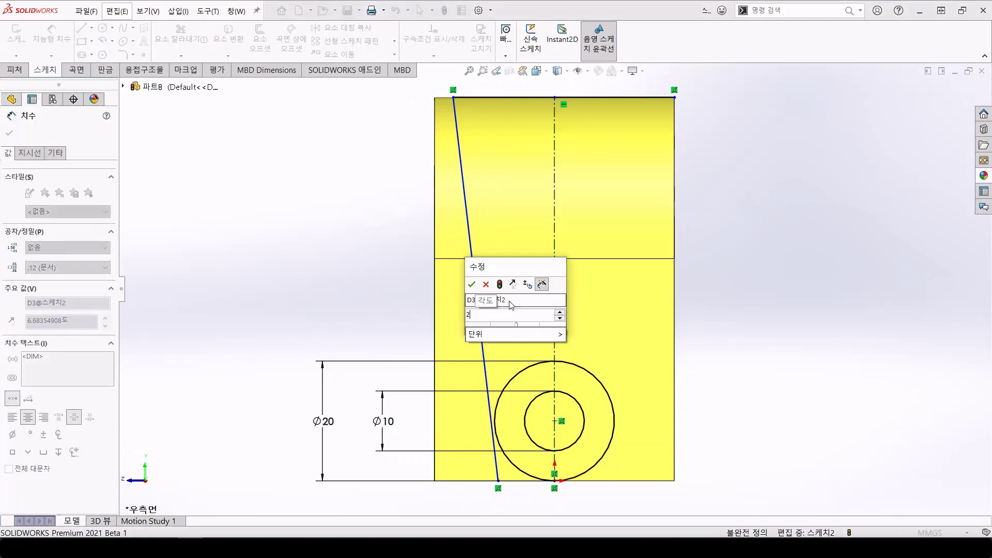
key("Return")
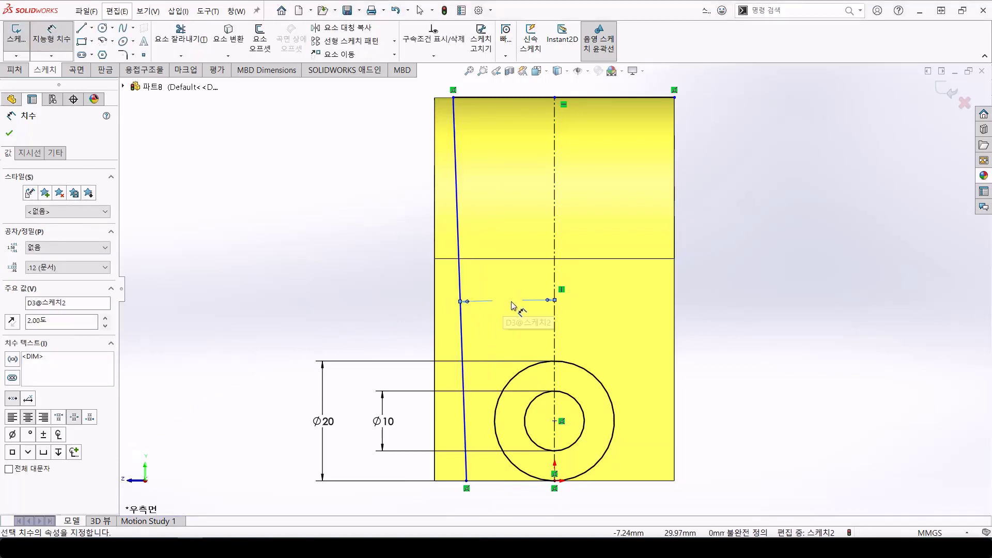
left_click_drag(511, 305, 367, 306)
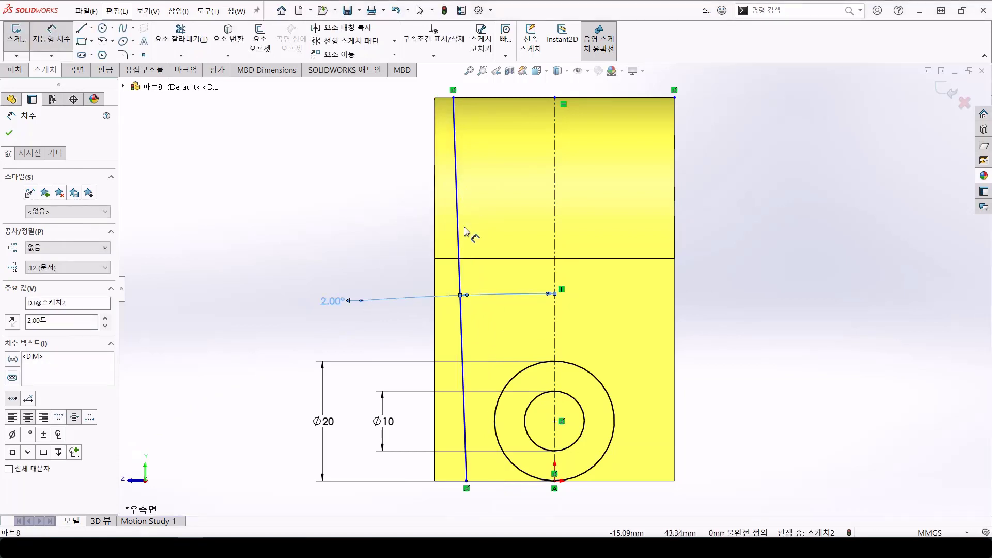
key("Escape")
Add a tangent relation between the slanted line and the 20 mm circle
left_click(459, 244)
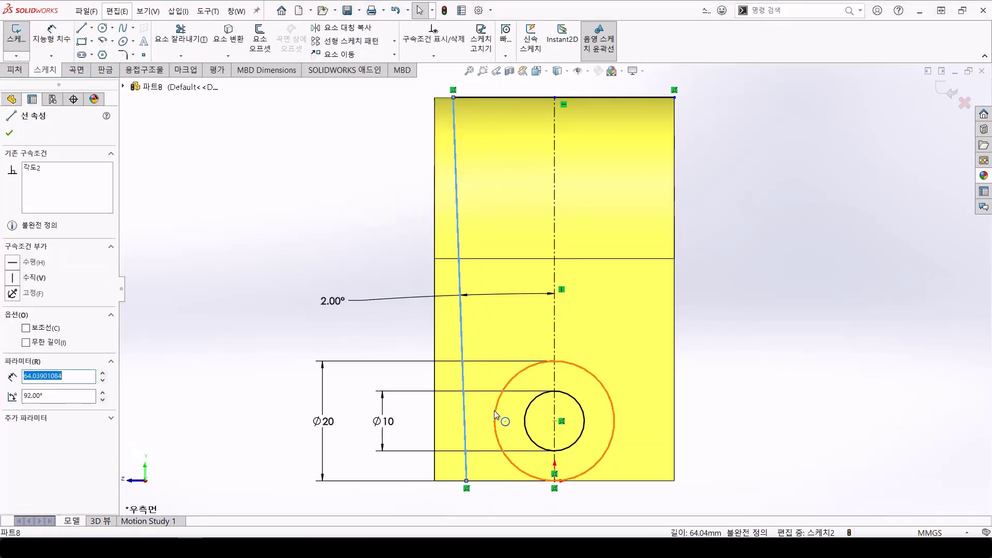
left_click(495, 414, "ctrl")
left_click(523, 366)
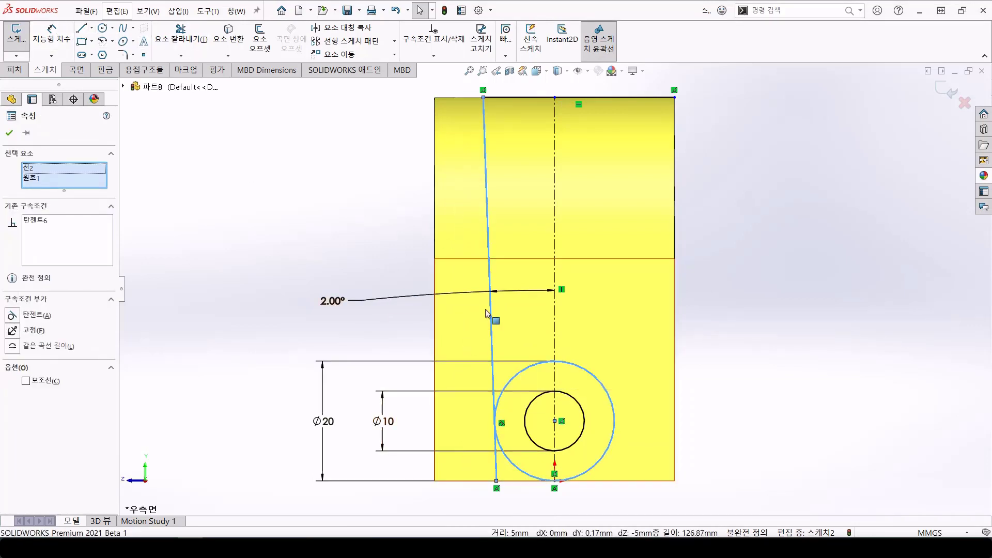
key("Escape")
Mirror the slanted line about the vertical centerline, keeping the original
left_click(493, 323)
left_click(340, 27)
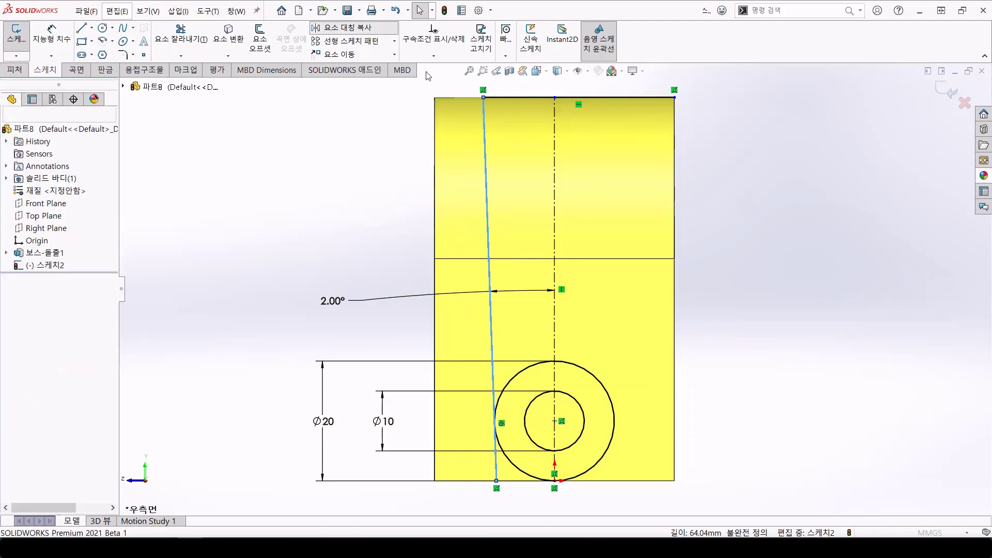
left_click(86, 286)
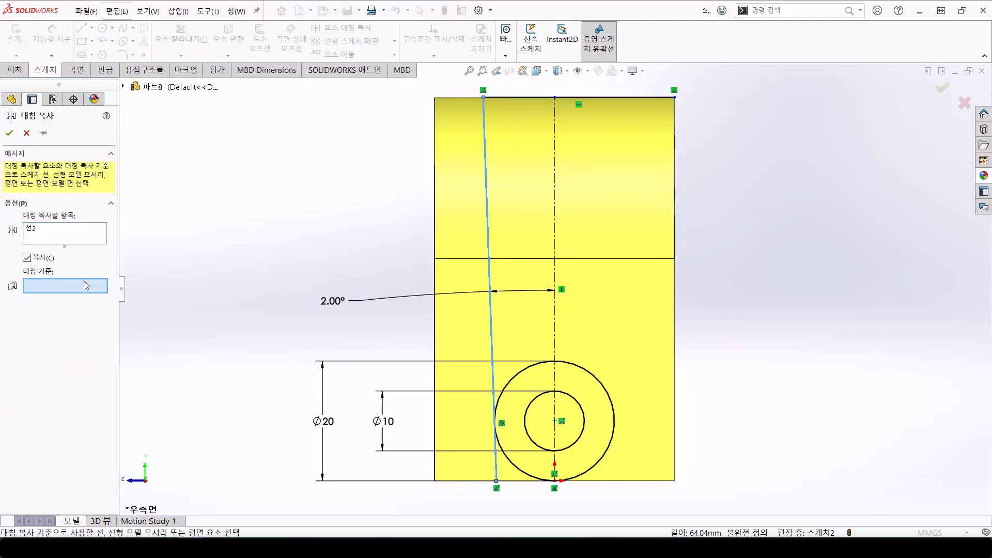
left_click(557, 189)
key("Return")
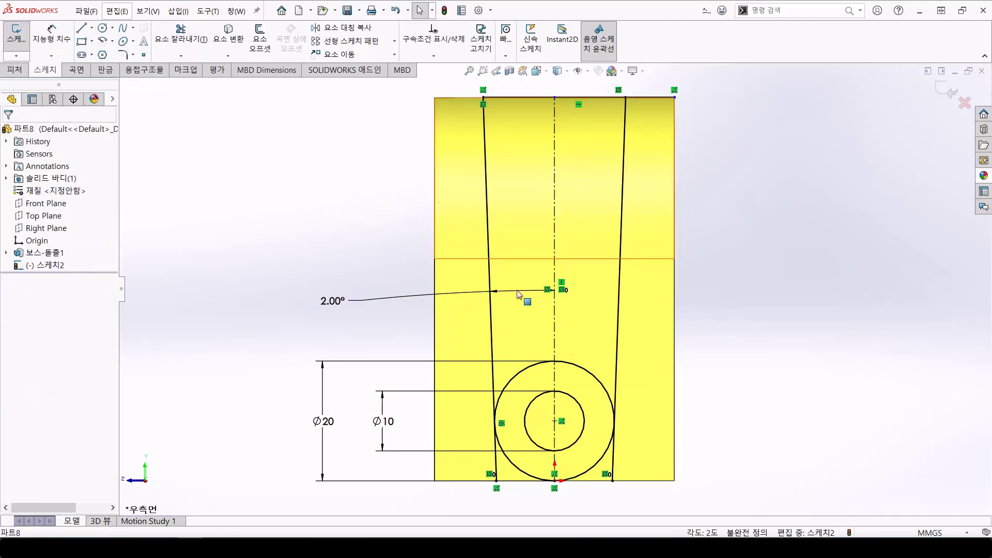
Make the mirrored line tangent to the 20 mm circle and trim the excess to leave a closed tapered profile with a rounded lower end
left_click(616, 447)
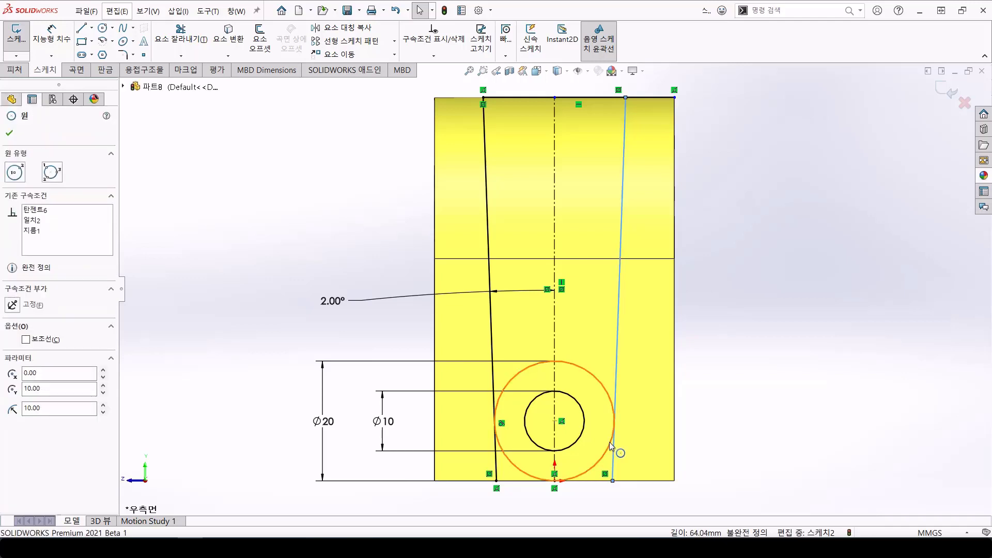
left_click(614, 447, "ctrl")
left_click(640, 398)
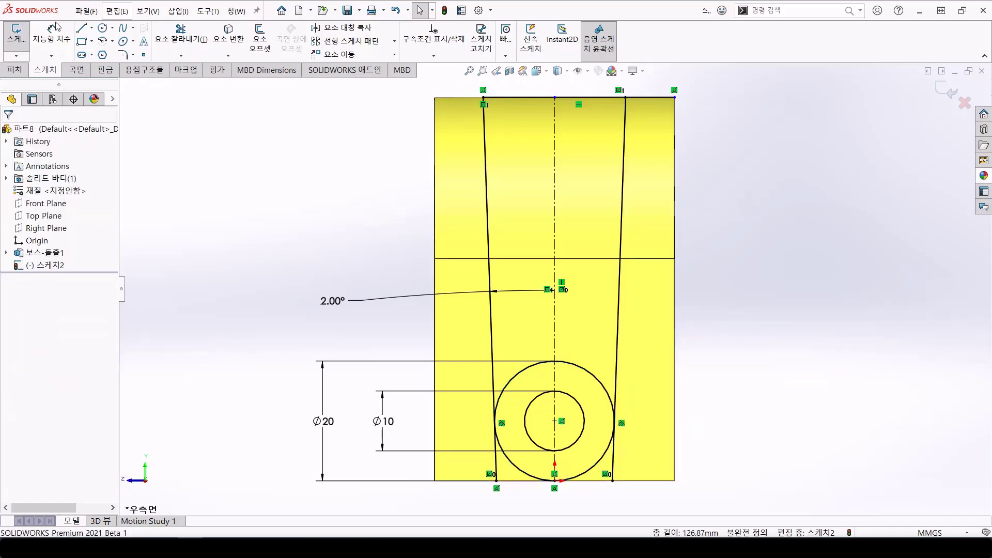
left_click(155, 36)
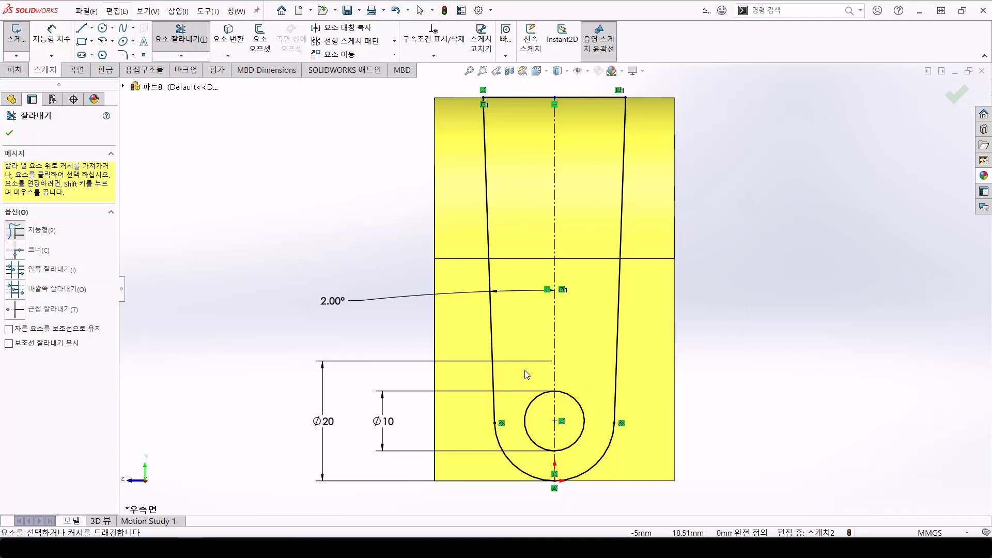
Create an extruded cut from the tapered profile using Through All - Both, with the side to cut flipped to remove material outside it
left_click(14, 71)
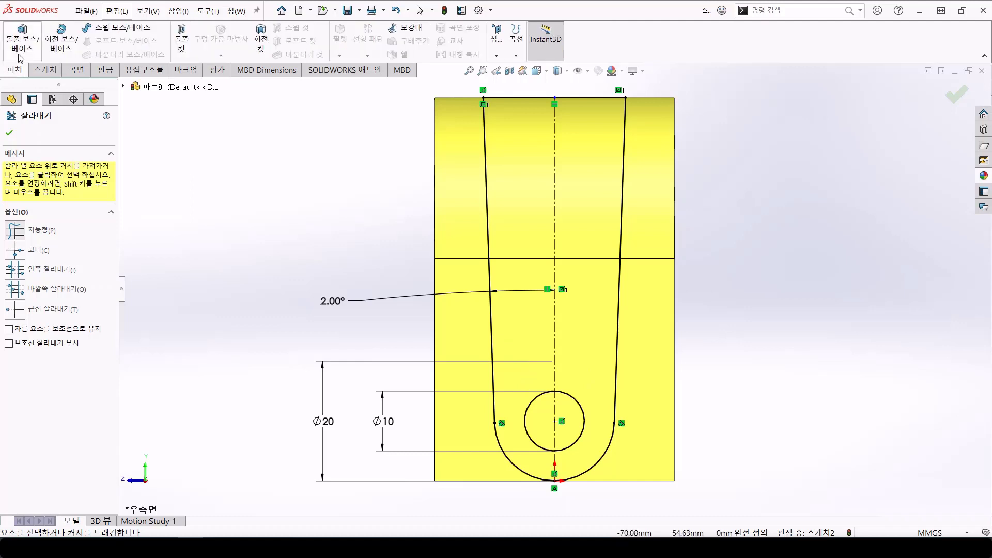
left_click(181, 41)
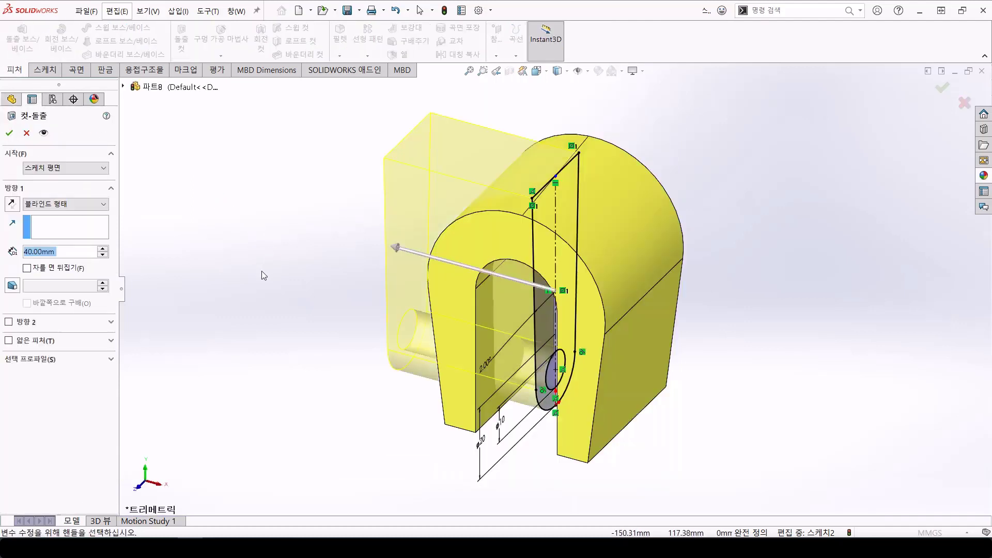
left_click(84, 206)
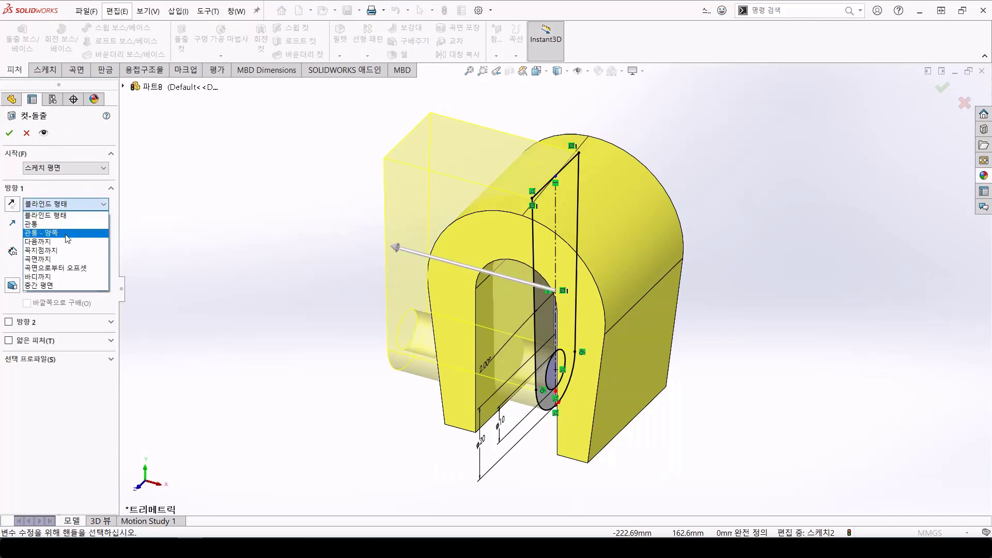
left_click(56, 232)
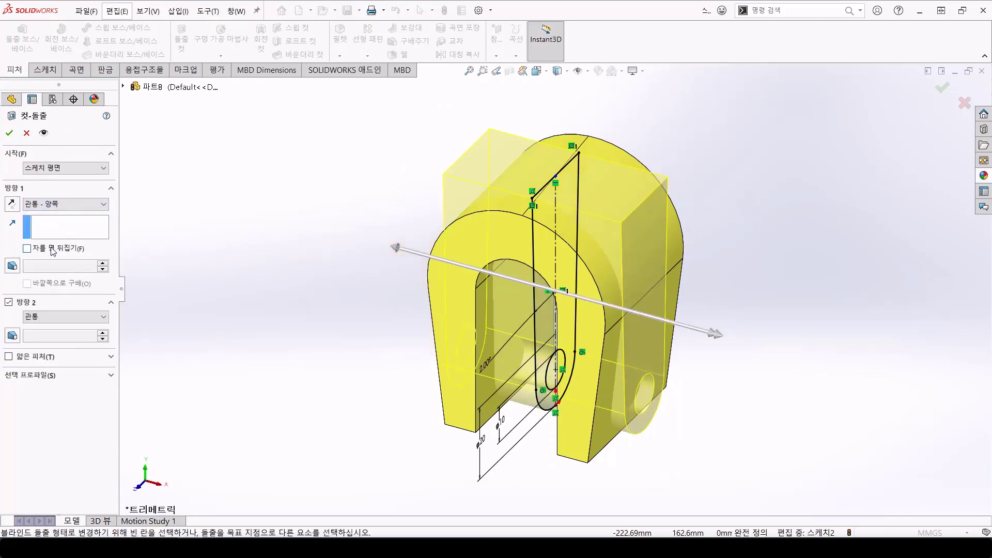
left_click(53, 250)
left_click(9, 133)
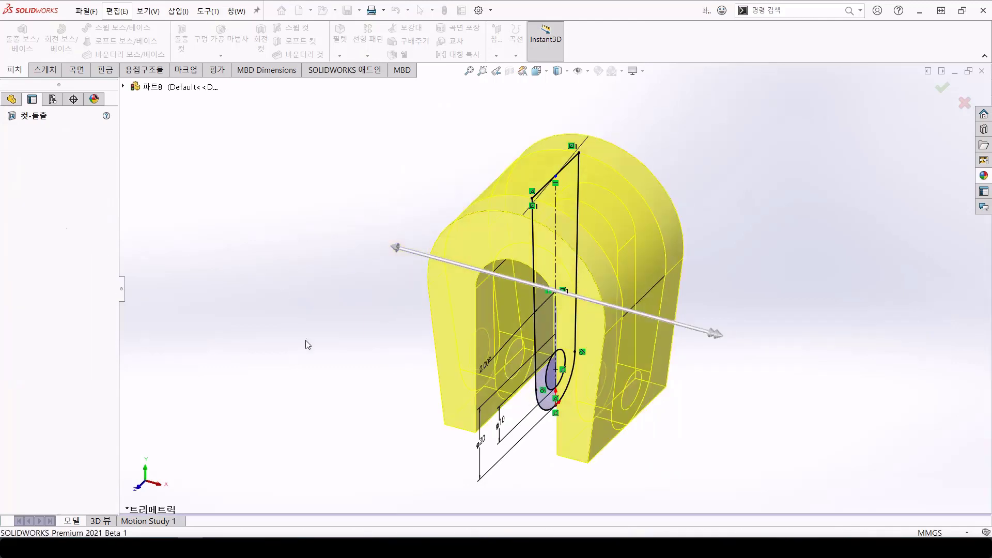
Start a sketch on the Top Plane and draw two concentric circles at the origin, about 33 mm and 16.7 mm in diameter
middle_click_drag(305, 344, 332, 262)
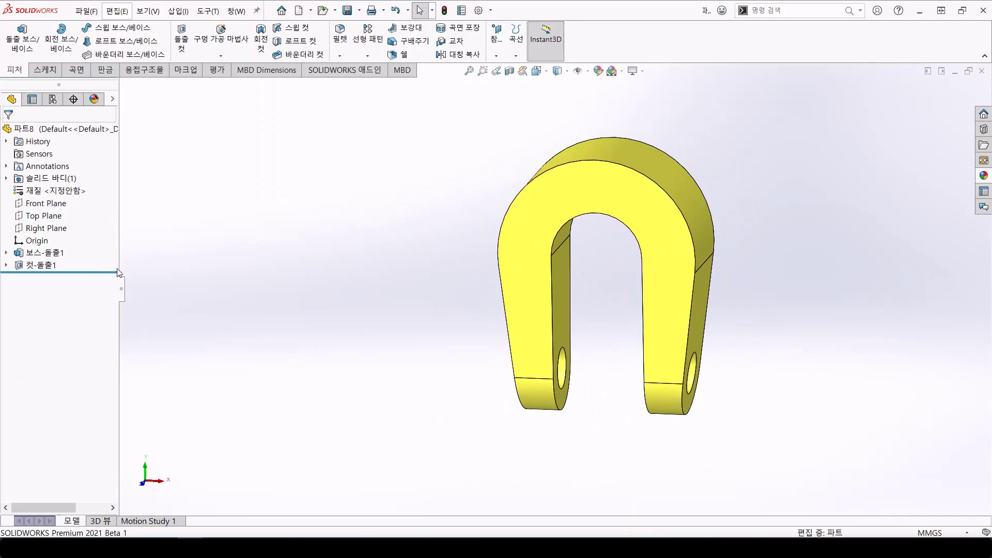
scroll(579, 271, "up", 3)
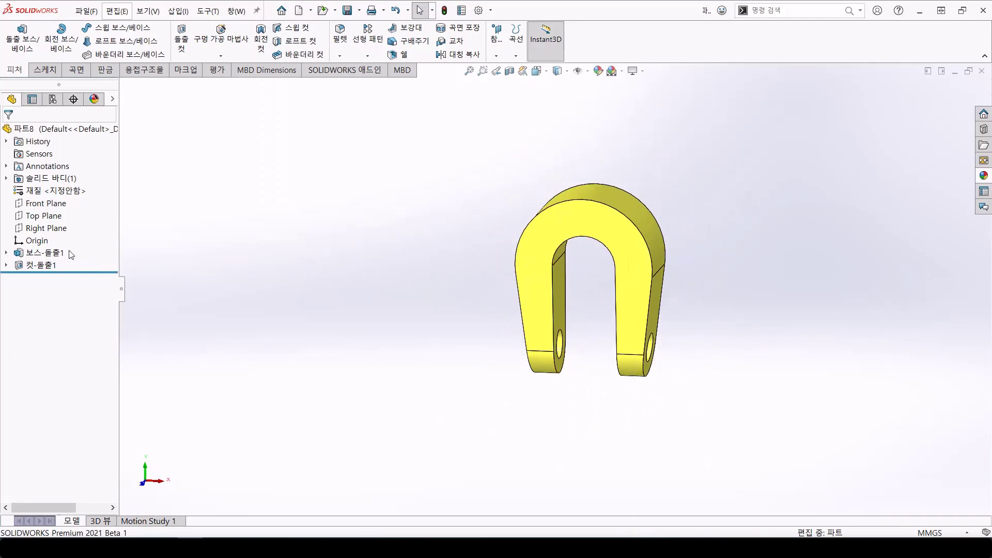
left_click(44, 215)
left_click(49, 202)
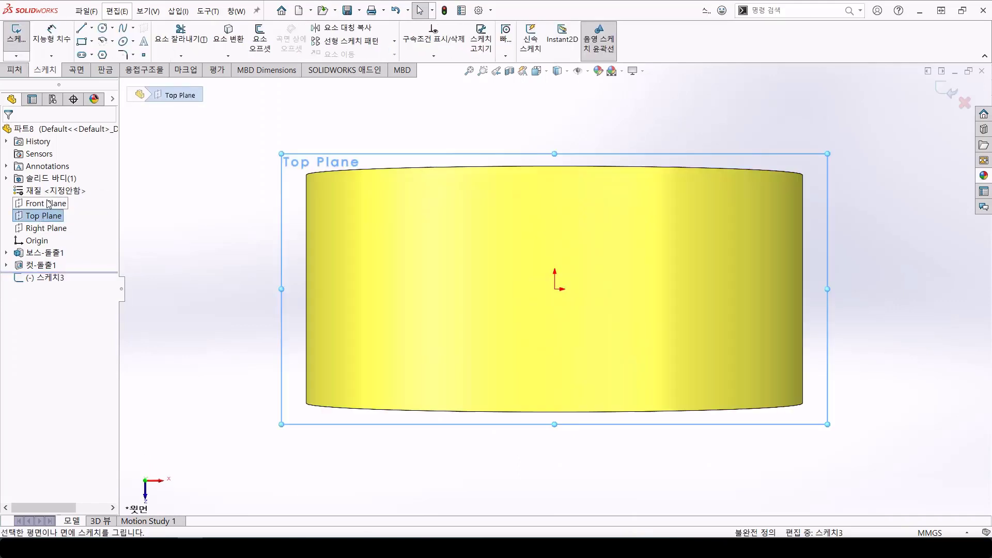
left_click(555, 289)
left_click(555, 118)
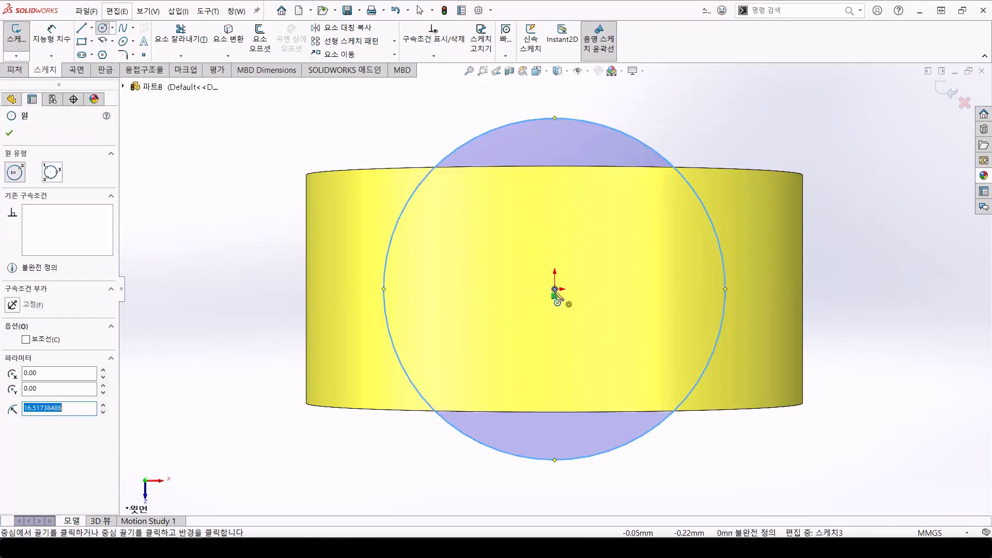
left_click(554, 289)
left_click(560, 203)
Dimension the outer circle on the Top Plane to 26 mm diameter and the inner one to 18 mm
left_click(51, 33)
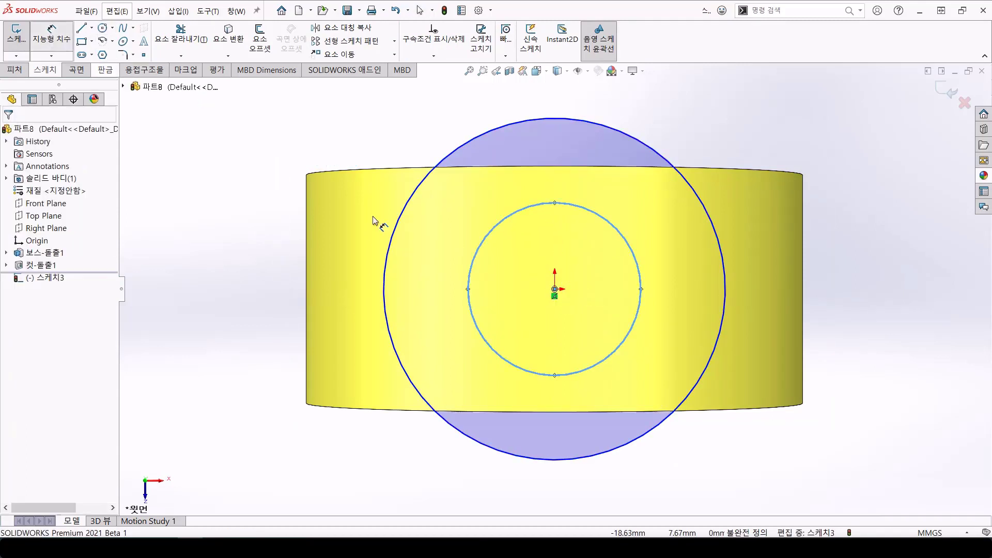
left_click(398, 221)
left_click(188, 265)
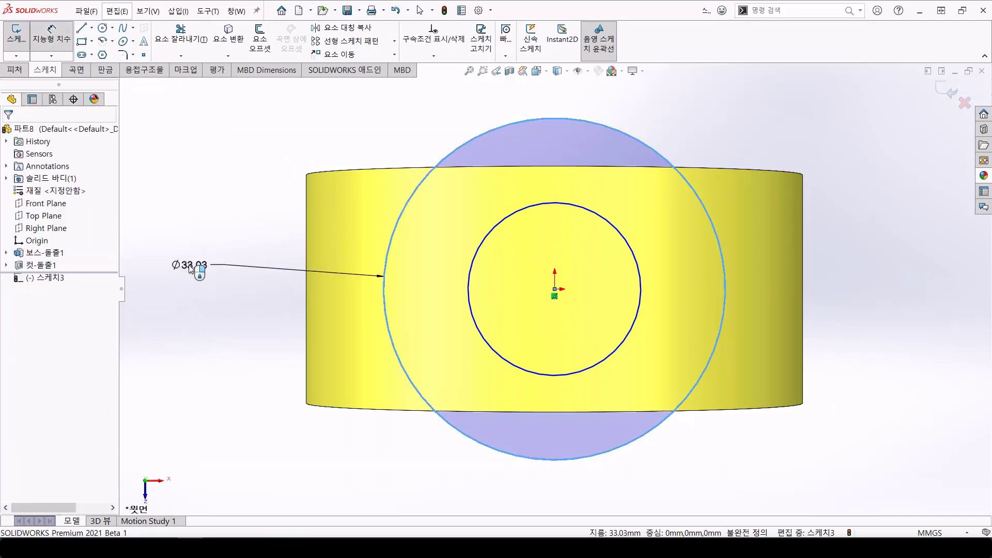
type("26")
key("Return")
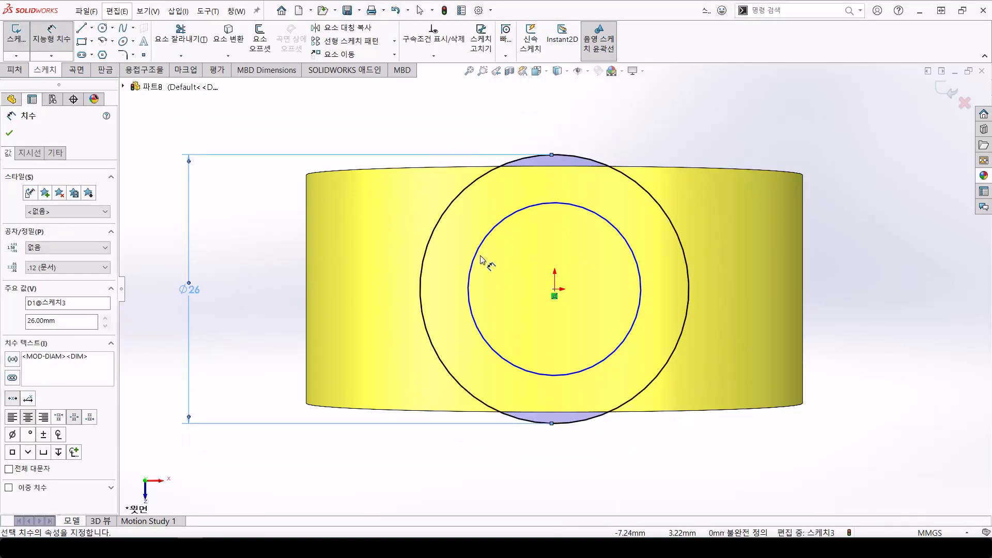
left_click(482, 260)
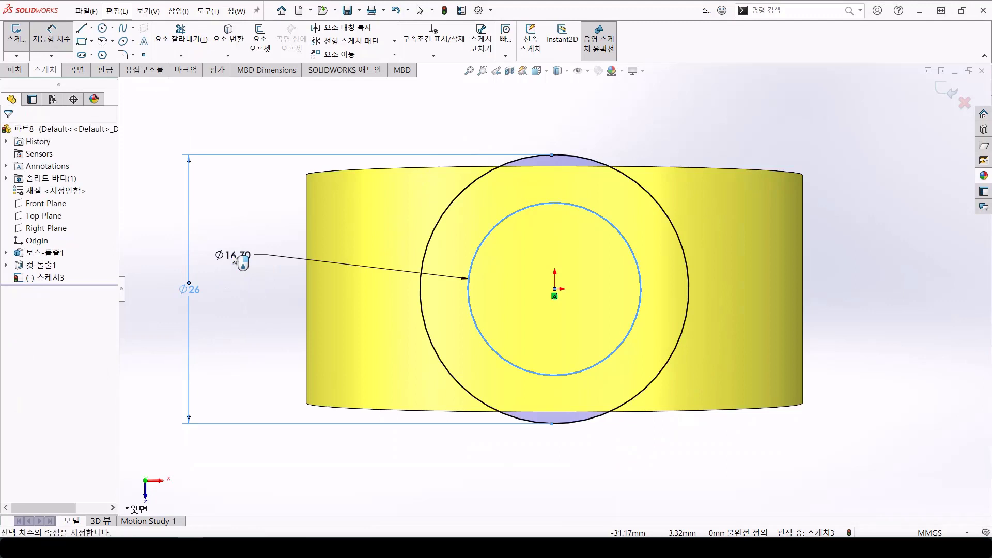
left_click(233, 258)
type("18")
key("Return")
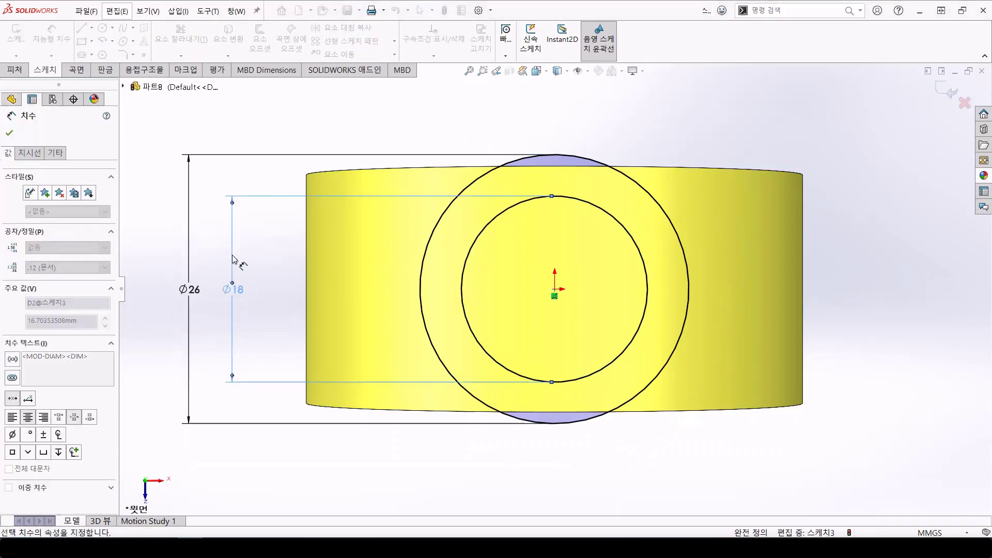
left_click(23, 71)
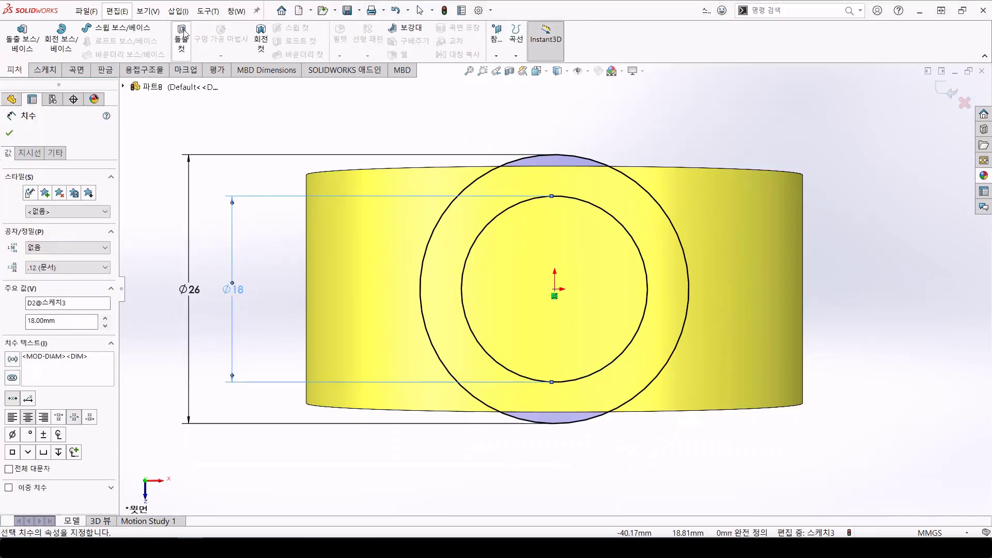
Extrude the ring sketch as a boss from a 67 mm start offset, with the direction reversed and ending up to the inner arch vertex
left_click(22, 37)
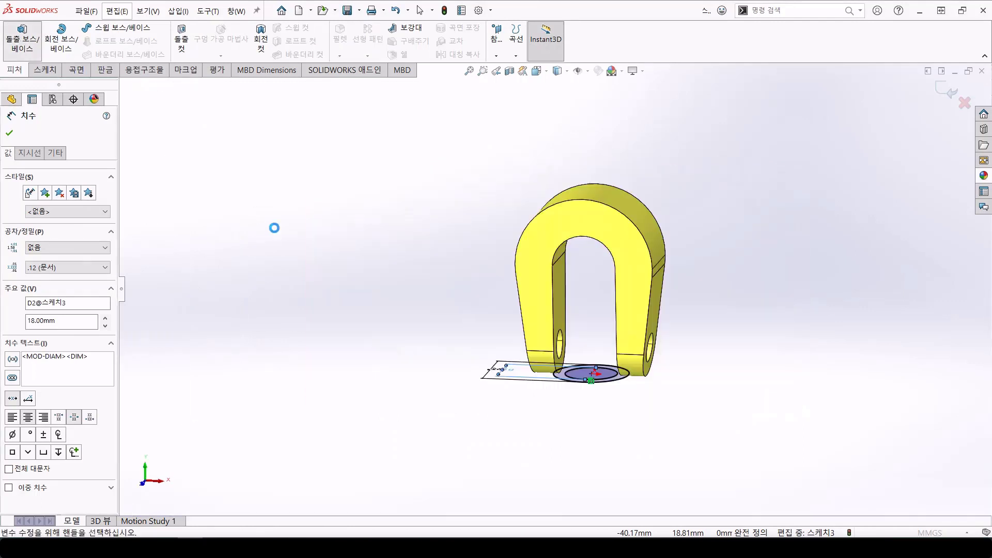
left_click(64, 169)
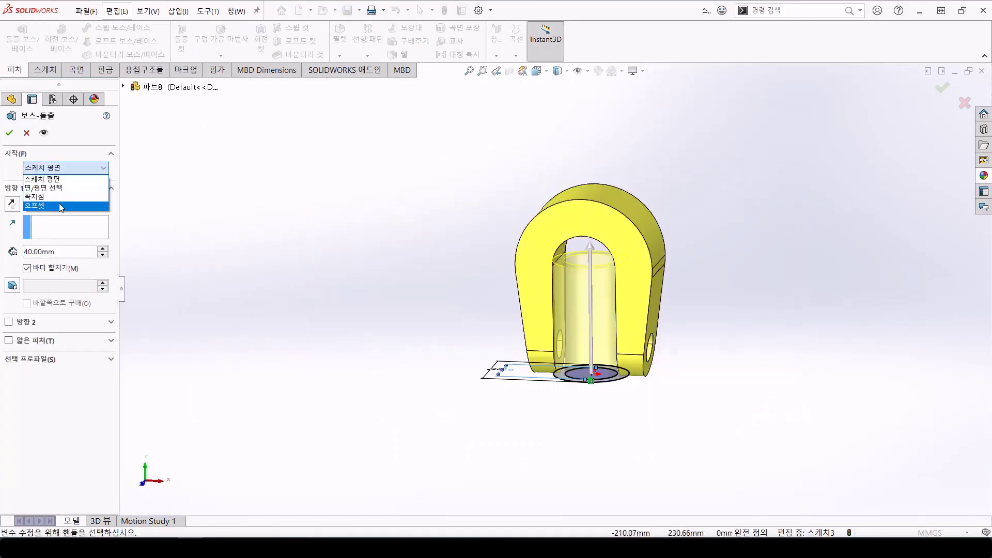
left_click(62, 207)
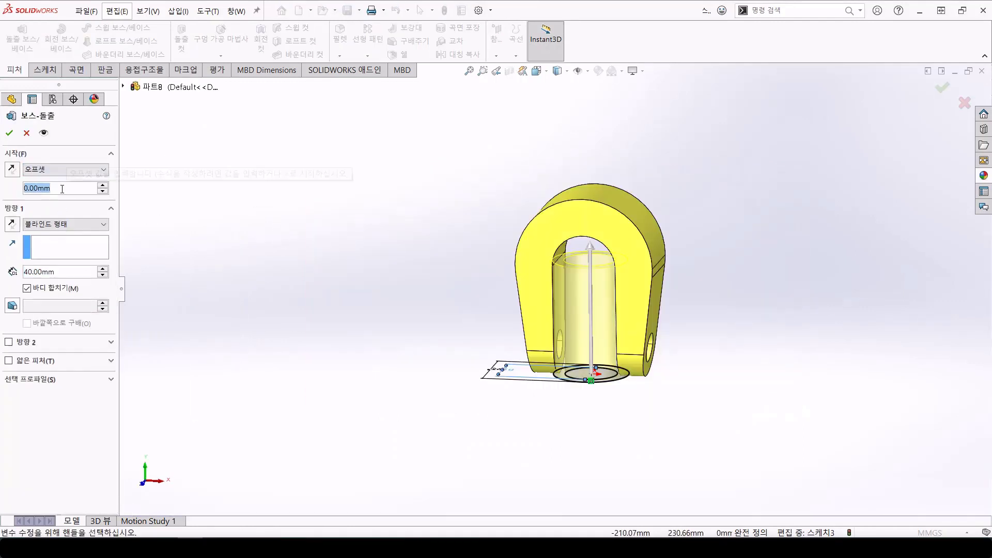
type("67")
key("Return")
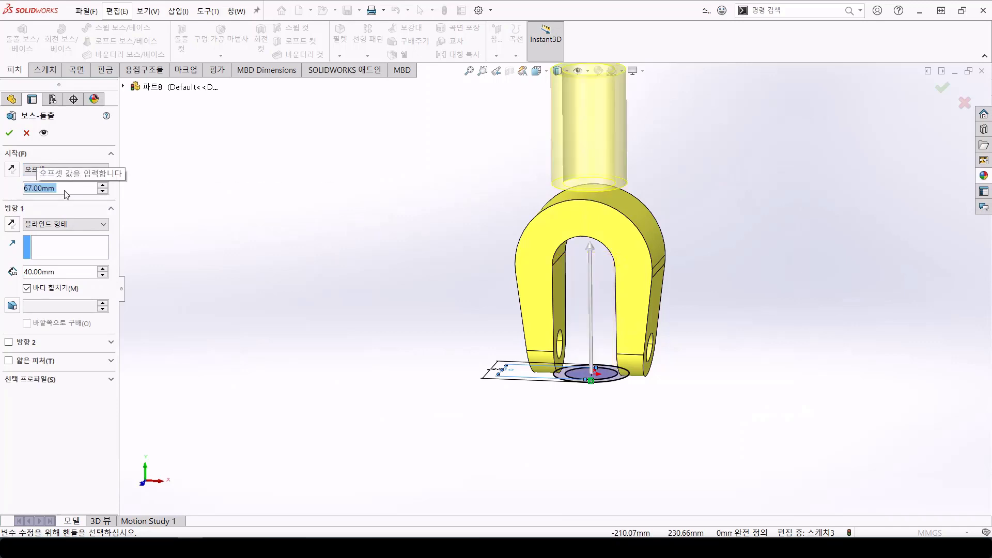
left_click(11, 224)
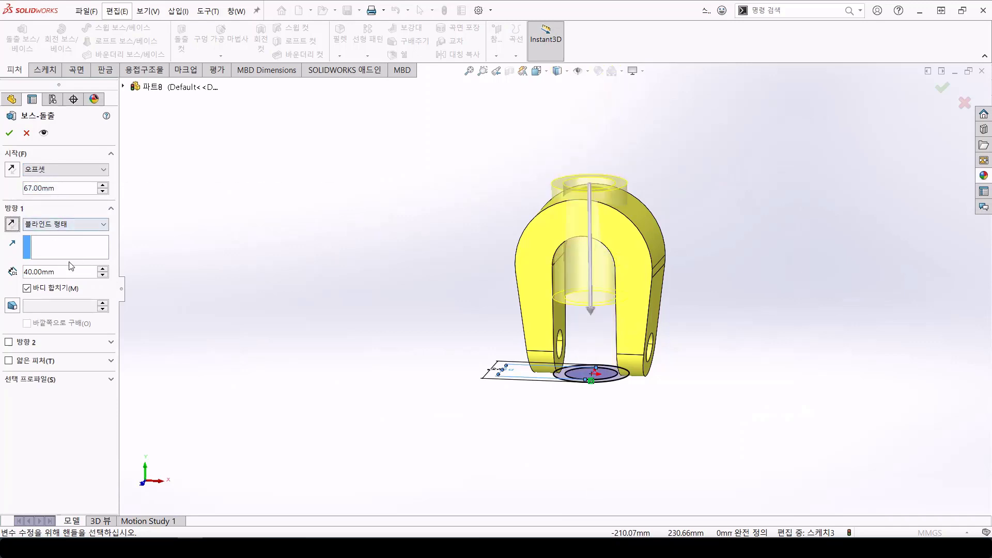
left_click(72, 226)
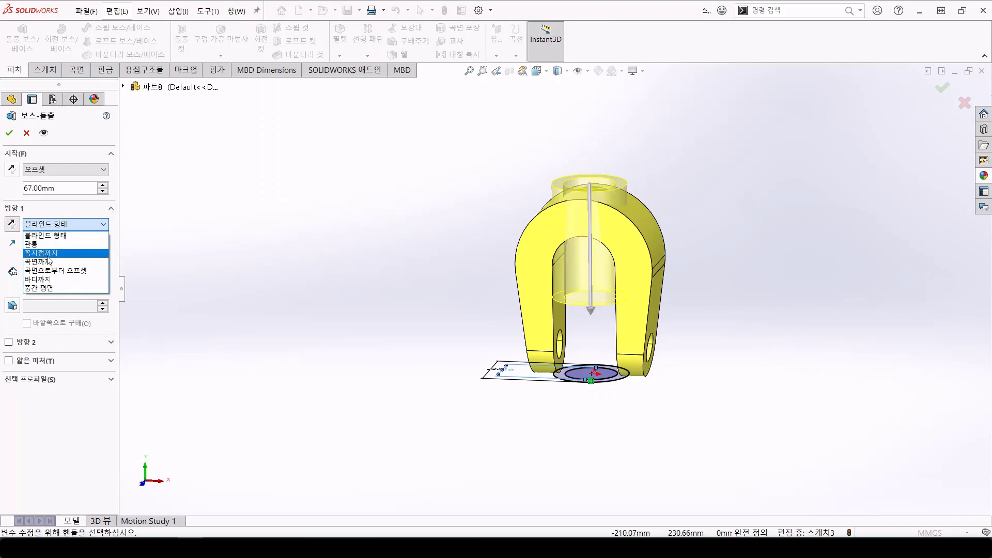
left_click(47, 253)
left_click(553, 267)
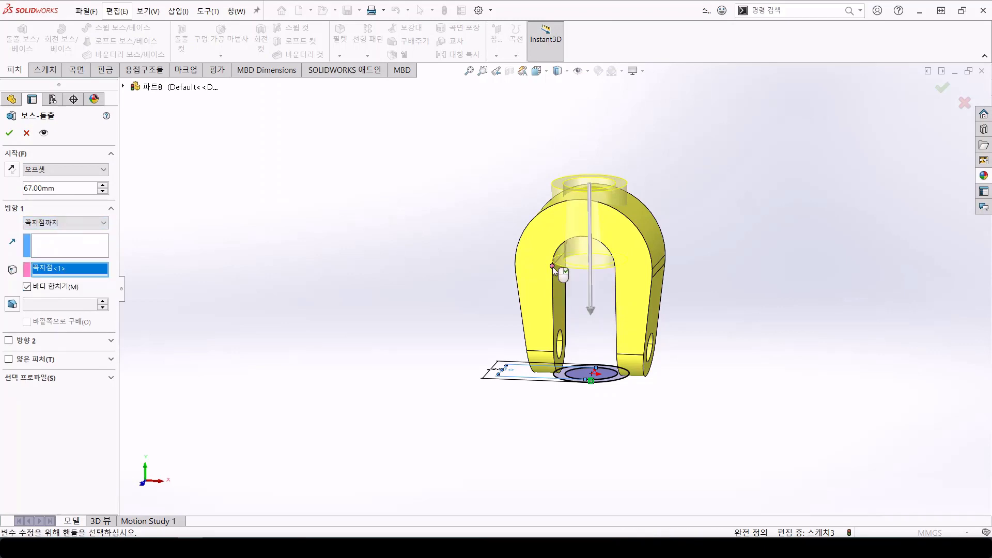
key("Return")
Start a sketch on the Top Plane and draw a circle of 9 mm radius at the origin, matching the boss's inner edge
middle_click_drag(432, 213, 430, 306)
left_click(430, 306)
left_click(37, 217)
left_click(45, 200)
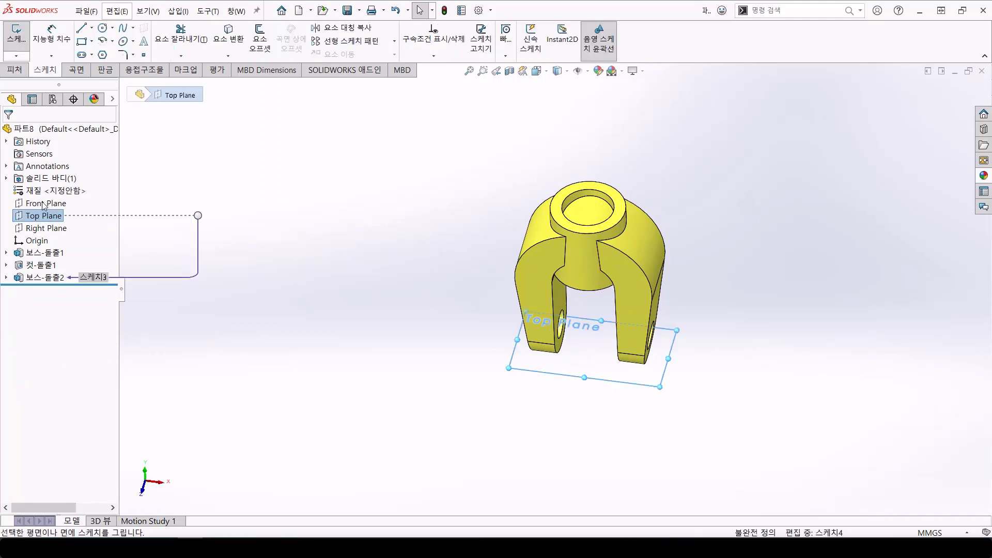
left_click(103, 28)
left_click(554, 288)
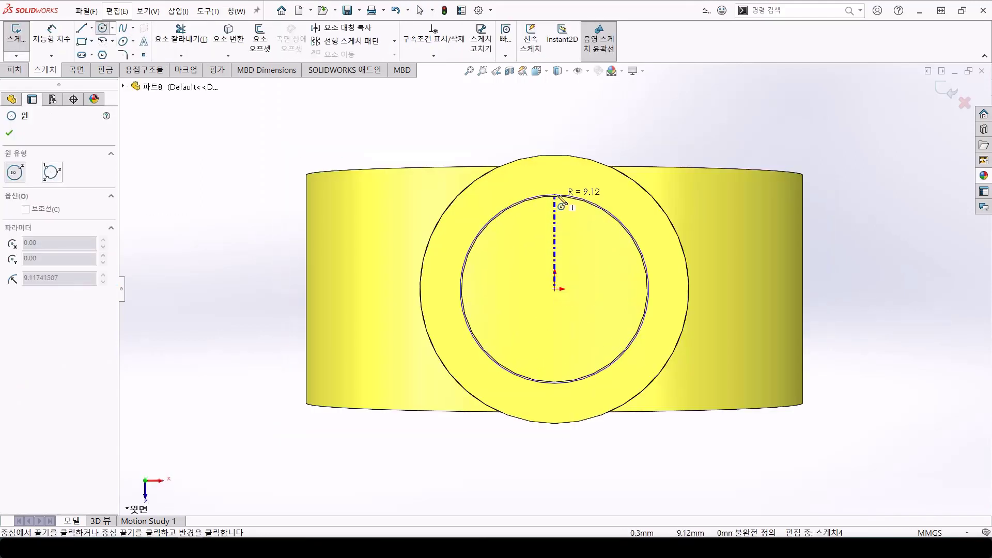
left_click(584, 202)
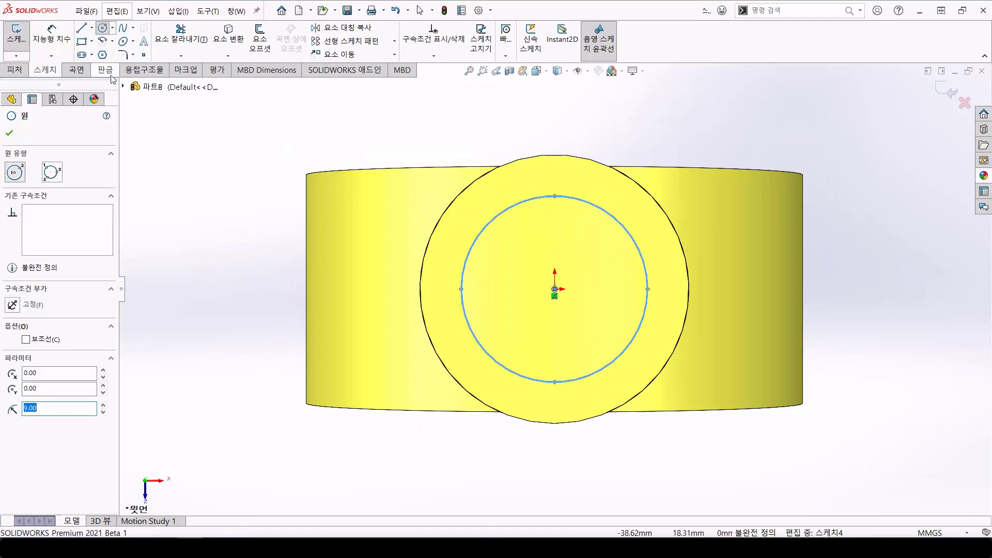
Create an extruded cut from the 9 mm radius circle using Through All - Both to bore through the boss
left_click(20, 72)
left_click(182, 37)
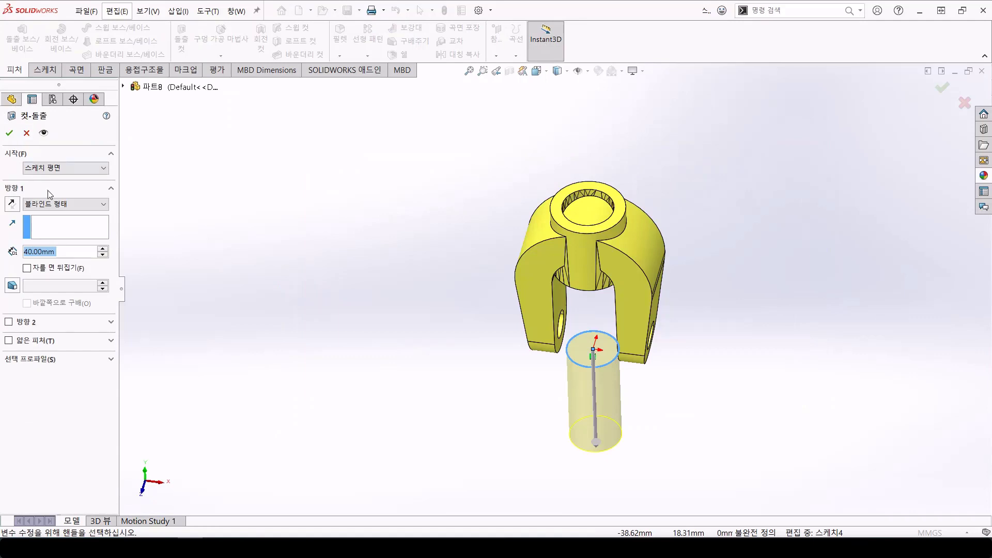
left_click(51, 204)
left_click(55, 234)
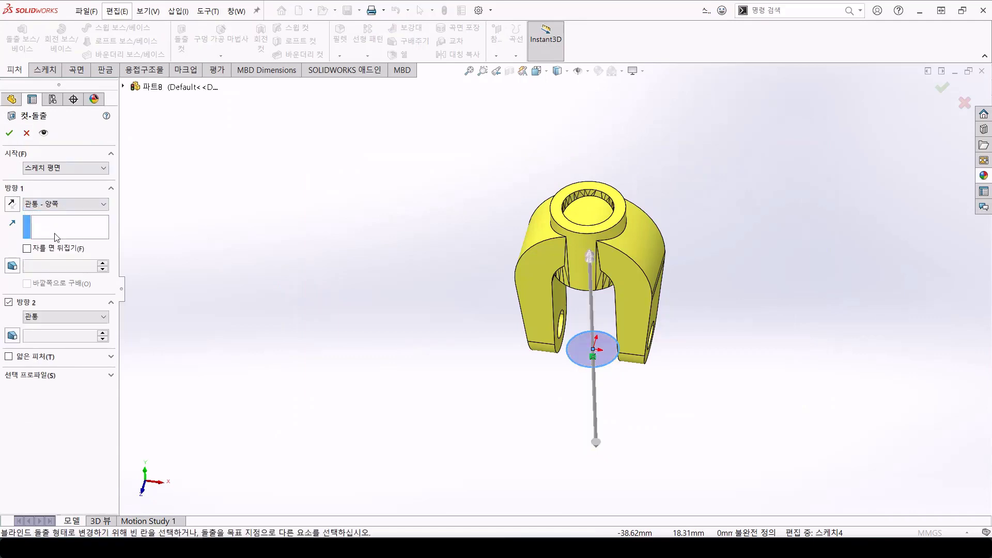
left_click(9, 133)
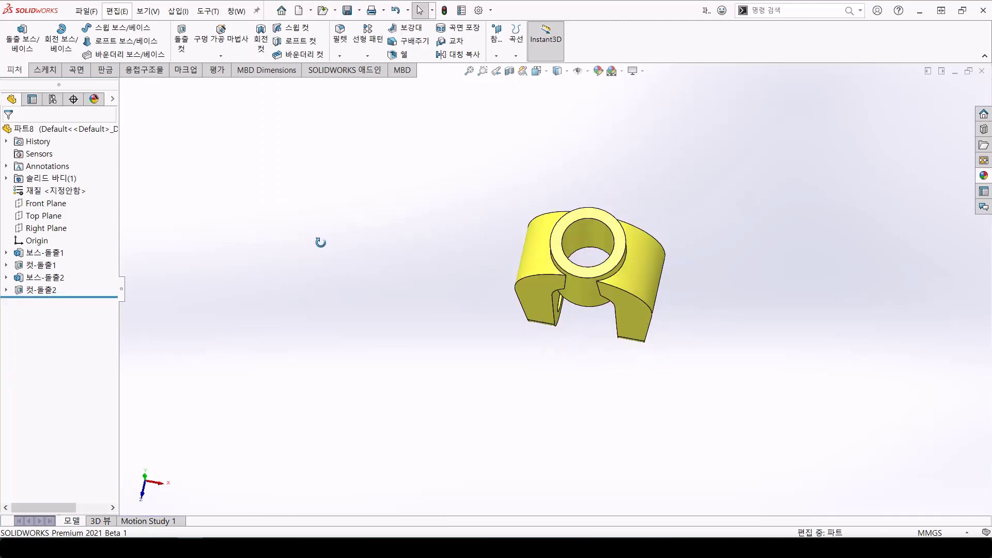
On the Front Plane, convert the inner arch edge and the boss's lower edge, and extend the arc into a closed semicircle
middle_click_drag(320, 242, 334, 134)
middle_click_drag(271, 139, 315, 168)
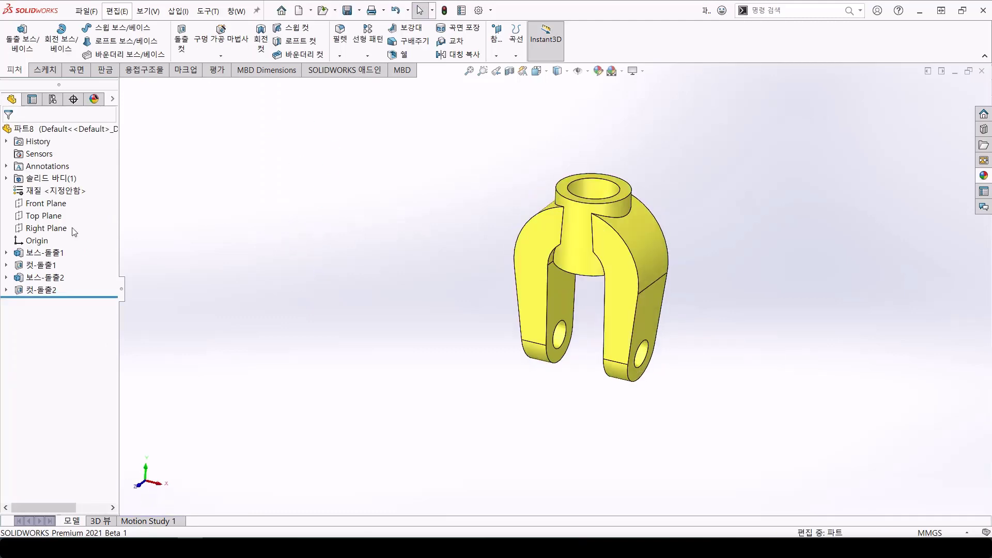
left_click(49, 203)
left_click(54, 194)
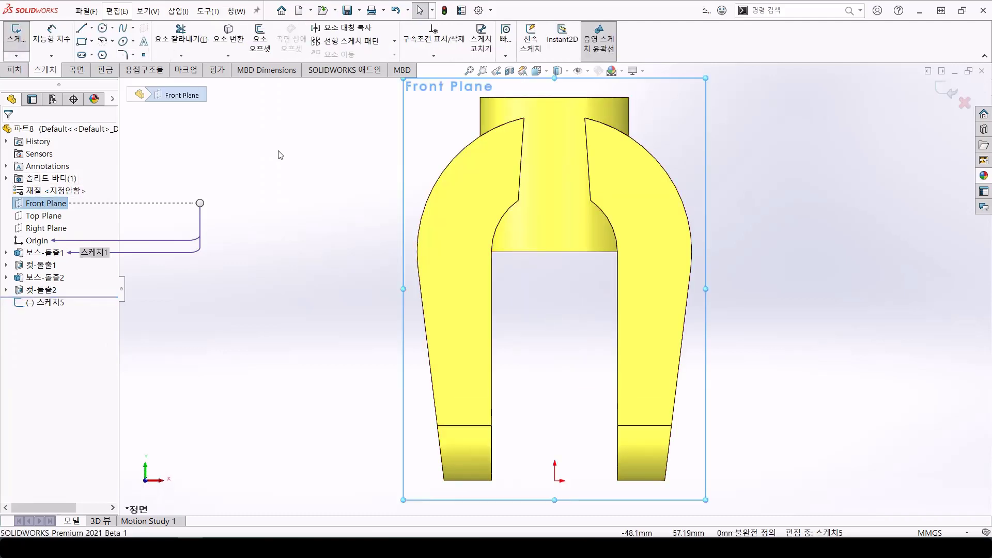
left_click(229, 38)
left_click(504, 218)
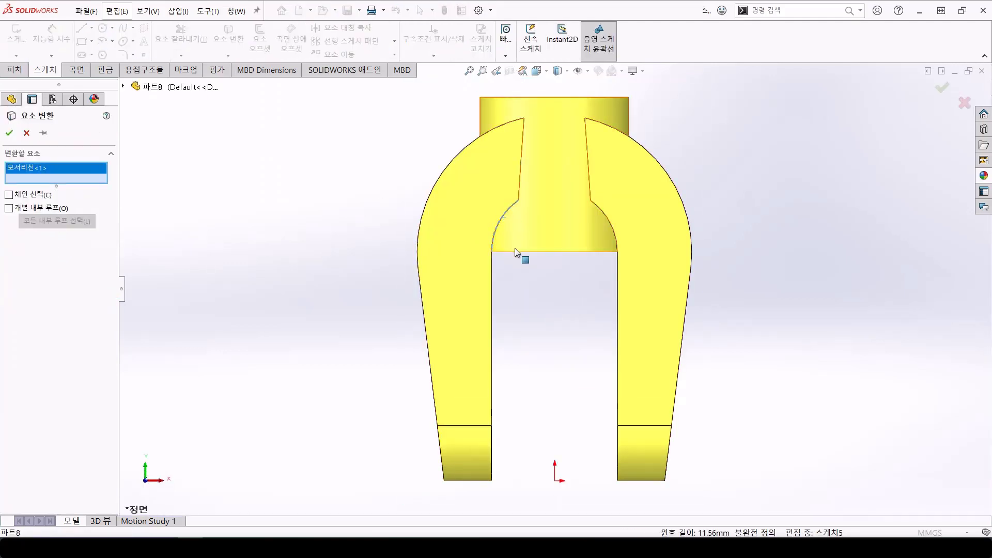
left_click(515, 252)
key("Return")
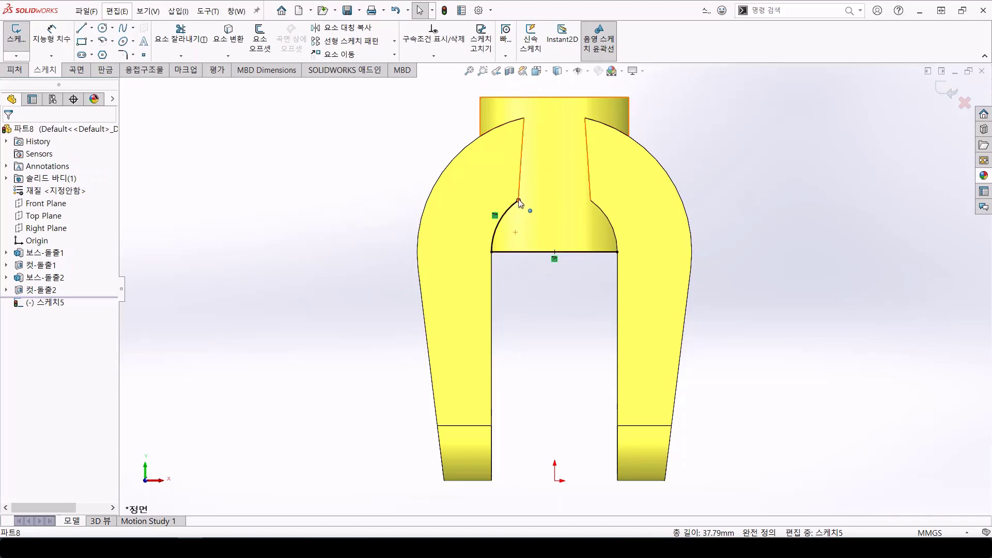
left_click_drag(519, 202, 610, 223)
key("Escape")
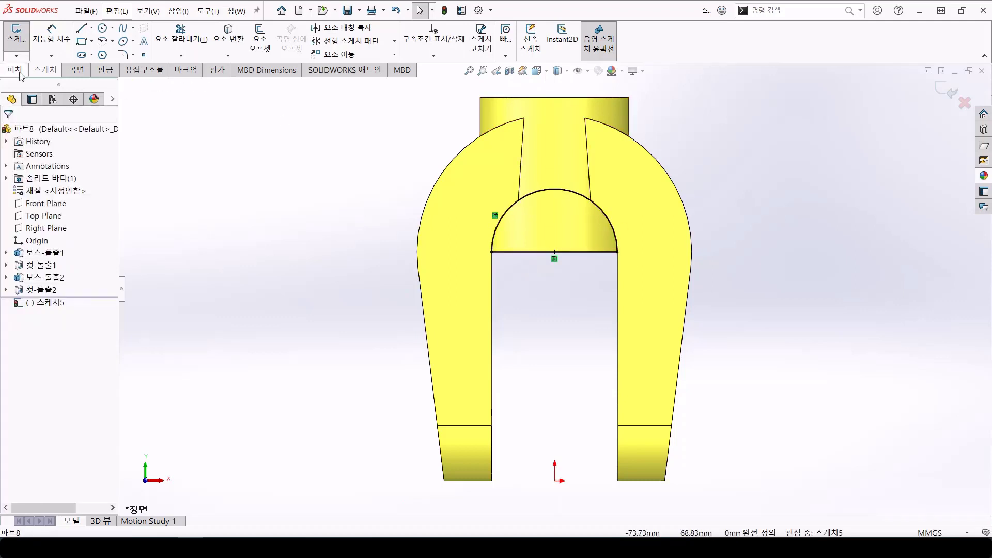
Create an extruded cut from the semicircle using Through All - Both to clear the boss material inside the arch
left_click(14, 69)
left_click(173, 41)
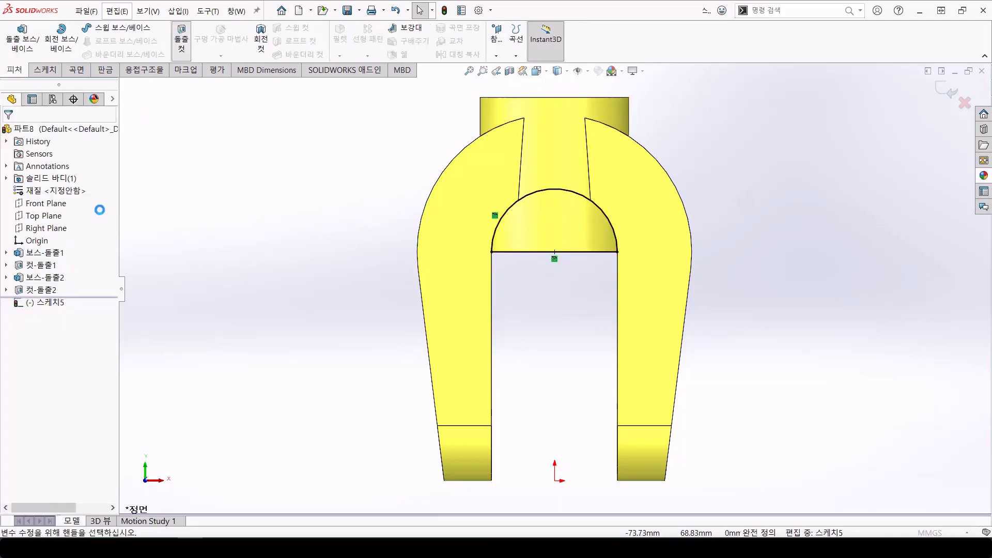
left_click(73, 207)
left_click(50, 238)
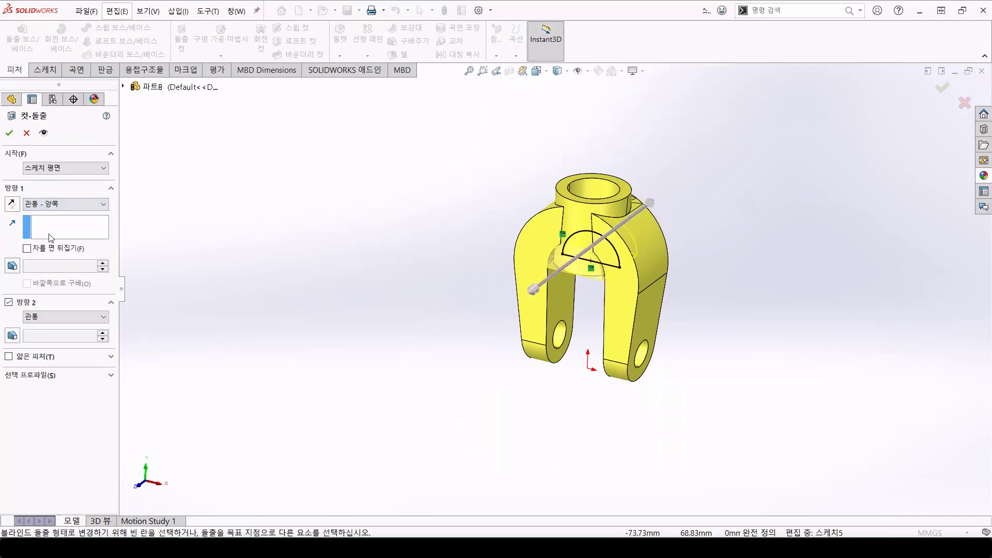
left_click(9, 135)
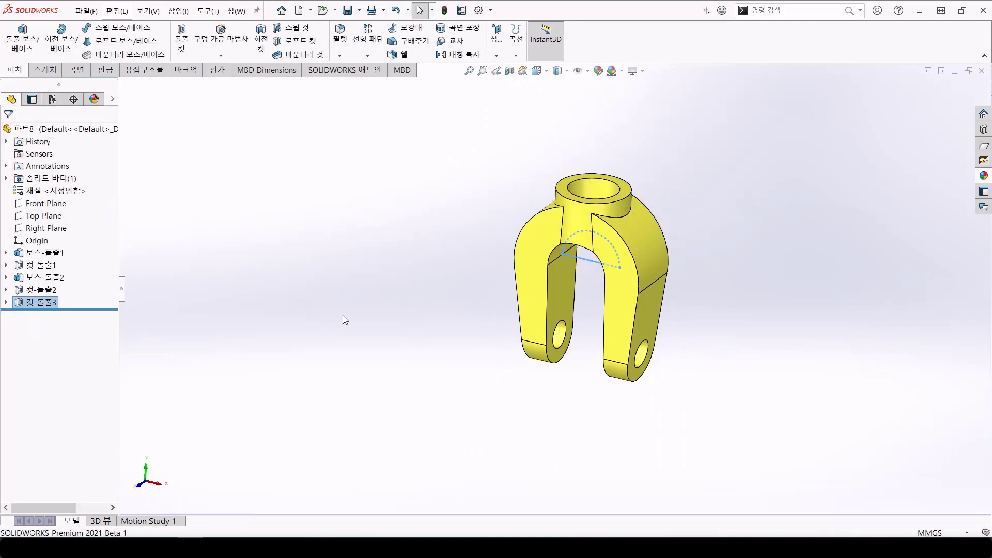
Fillet the edges of the front faces of both fork arms with a 2 mm radius
middle_click_drag(407, 250, 363, 278)
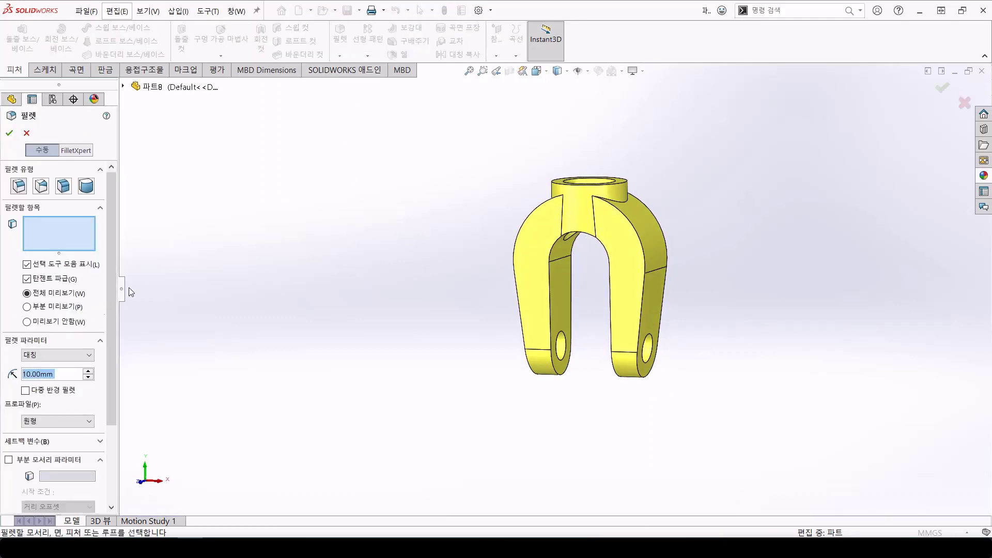
type("2")
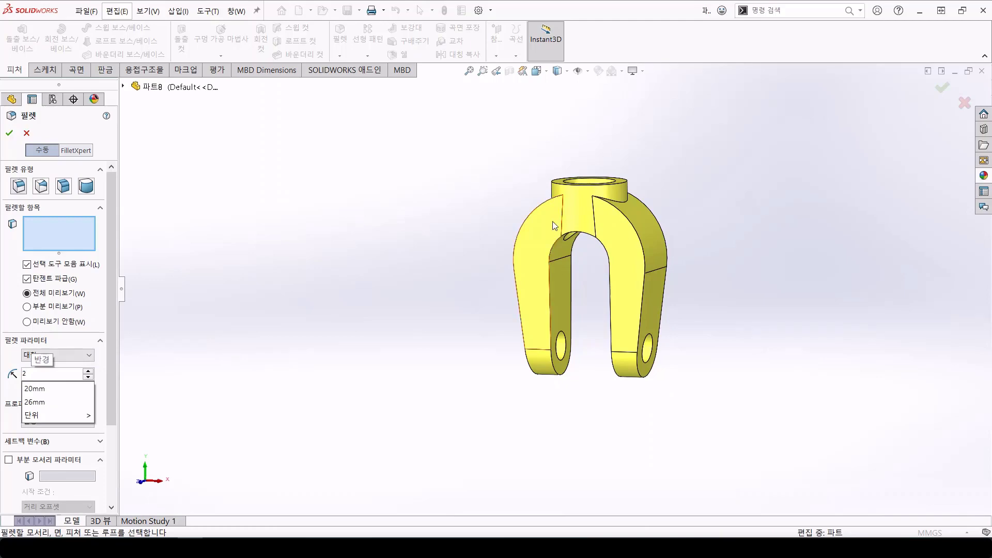
left_click(535, 229)
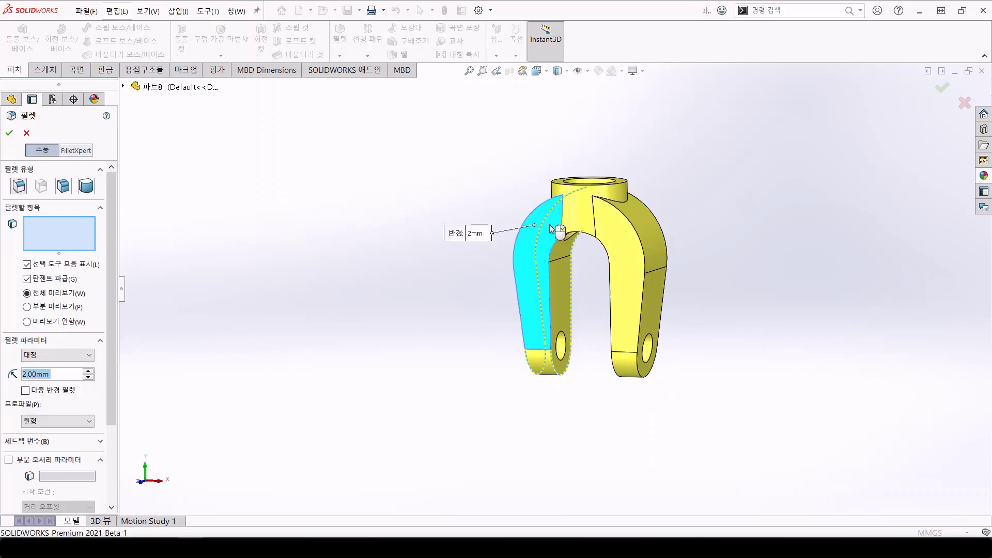
left_click(613, 221)
middle_click_drag(613, 223, 570, 431)
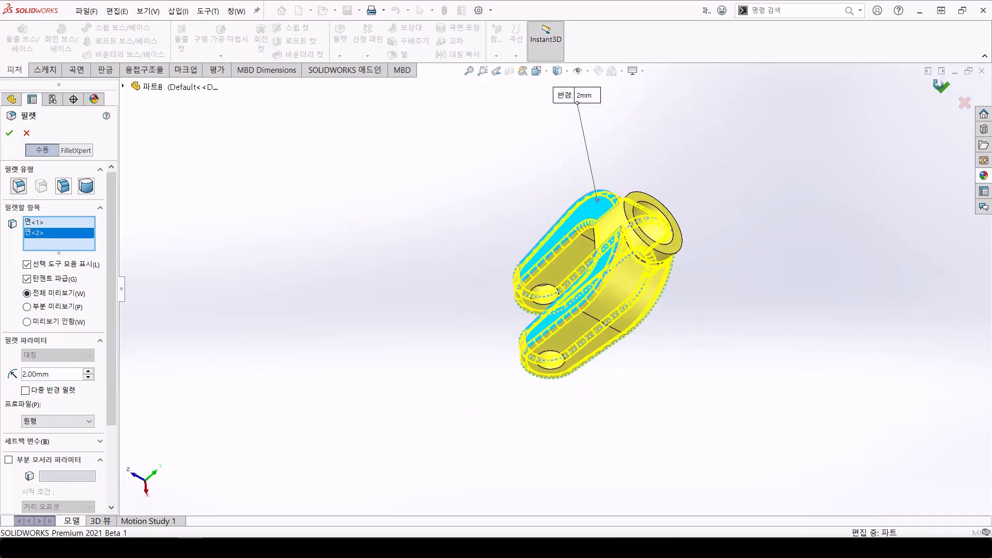
mouse_move(813, 226)
middle_mouse_down()
mouse_move(735, 250)
mouse_move(643, 203)
mouse_move(701, 198)
mouse_move(823, 297)
mouse_move(817, 211)
middle_mouse_up()
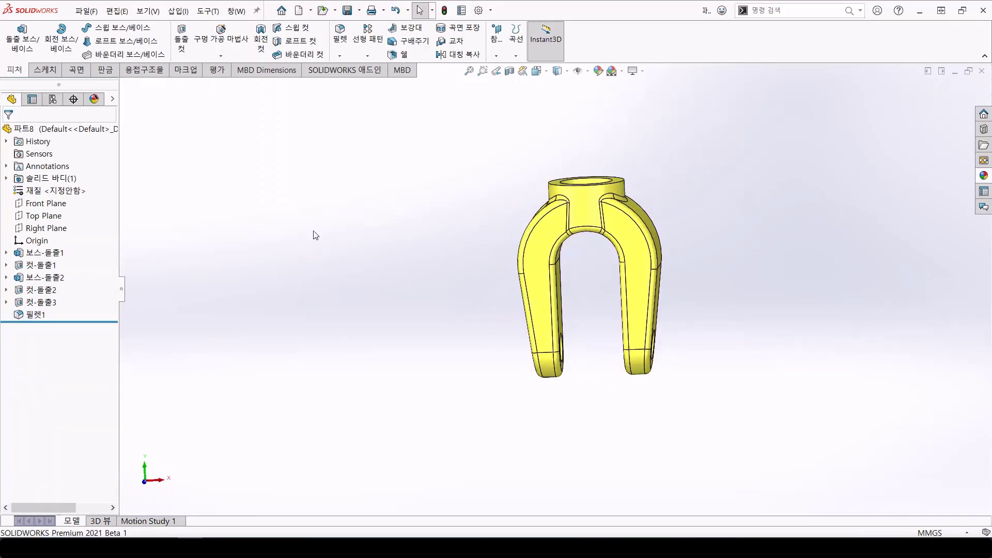
Apply a red colour appearance to the fillet feature
left_click(40, 314)
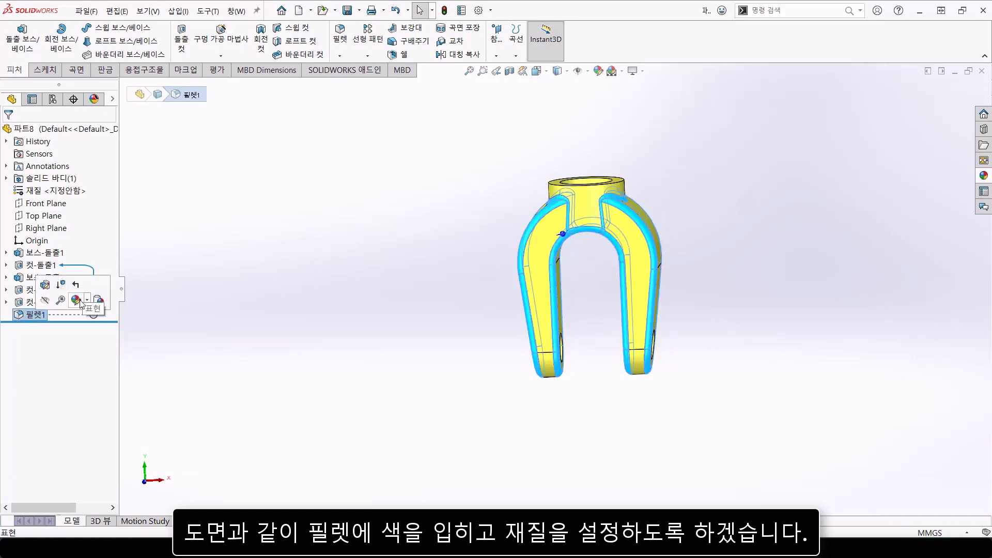
left_click(87, 301)
left_click(89, 323)
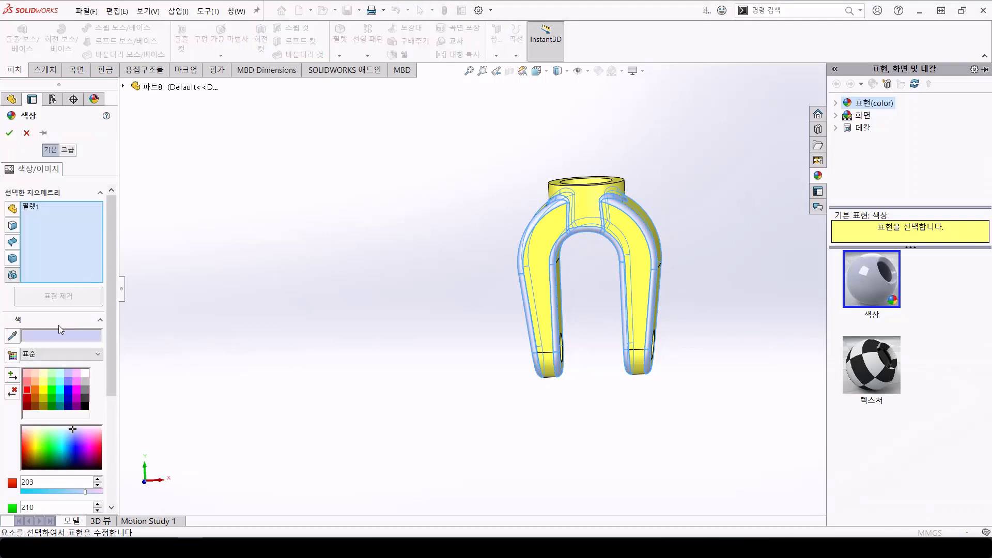
left_click(27, 390)
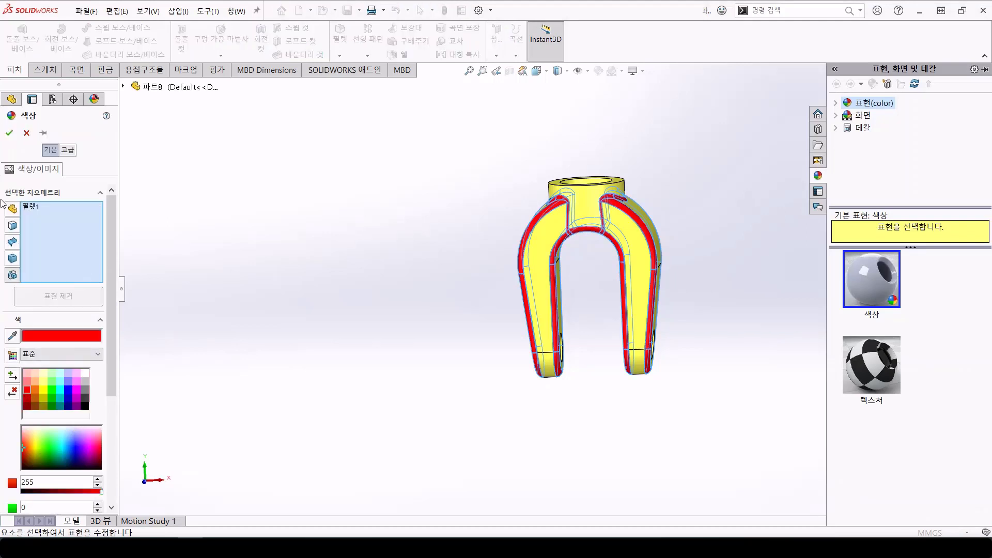
left_click(9, 134)
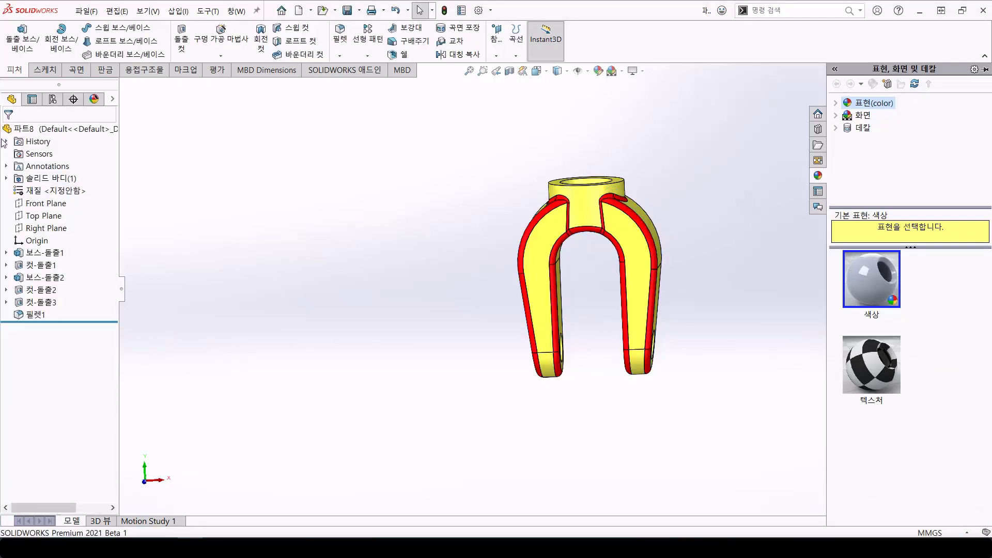
Assign the material 보통 탄소강 (plain carbon steel) from the SolidWorks steel category to the part
right_click(40, 191)
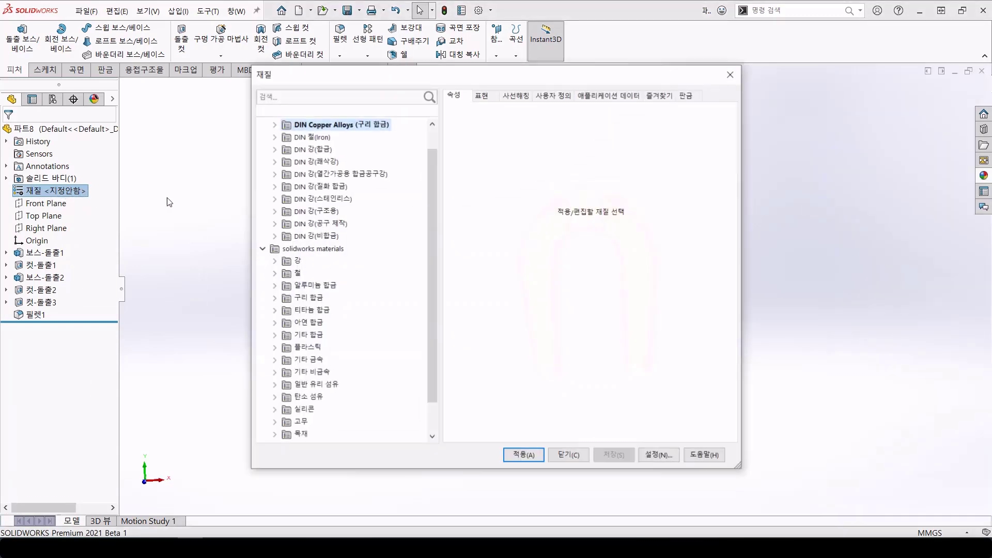
left_click(274, 261)
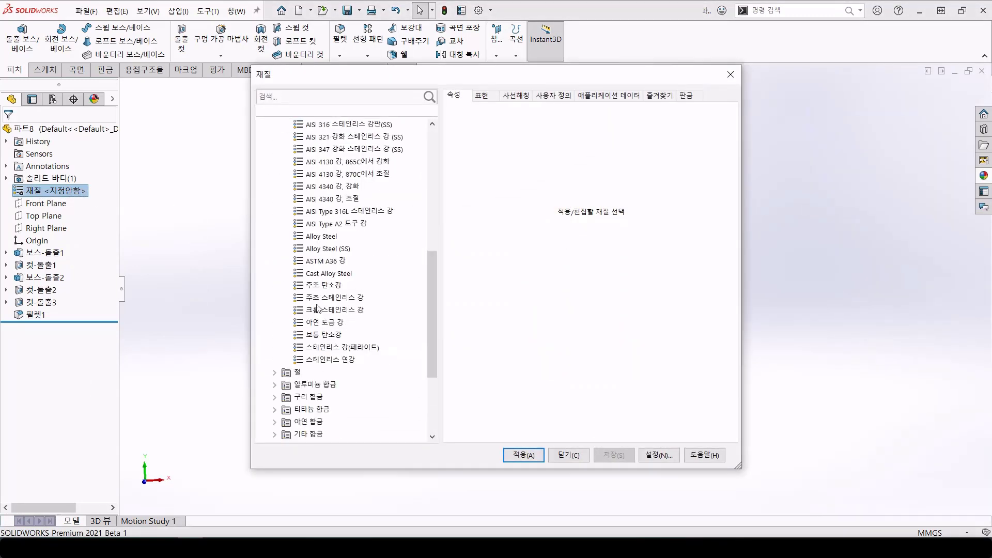
left_click(320, 335)
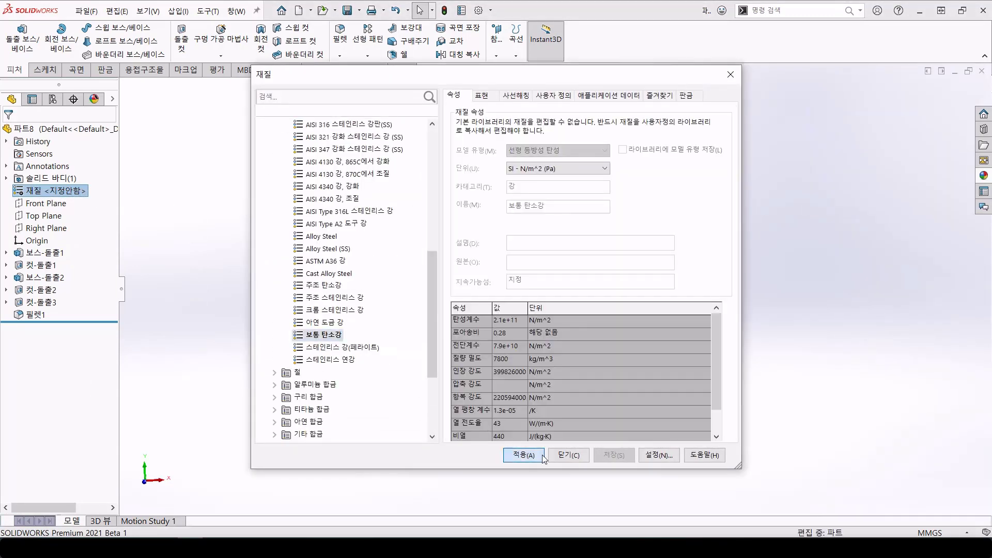
left_click(524, 455)
left_click(567, 455)
middle_click_drag(442, 361, 478, 401)
scroll(595, 282, "down", 3)
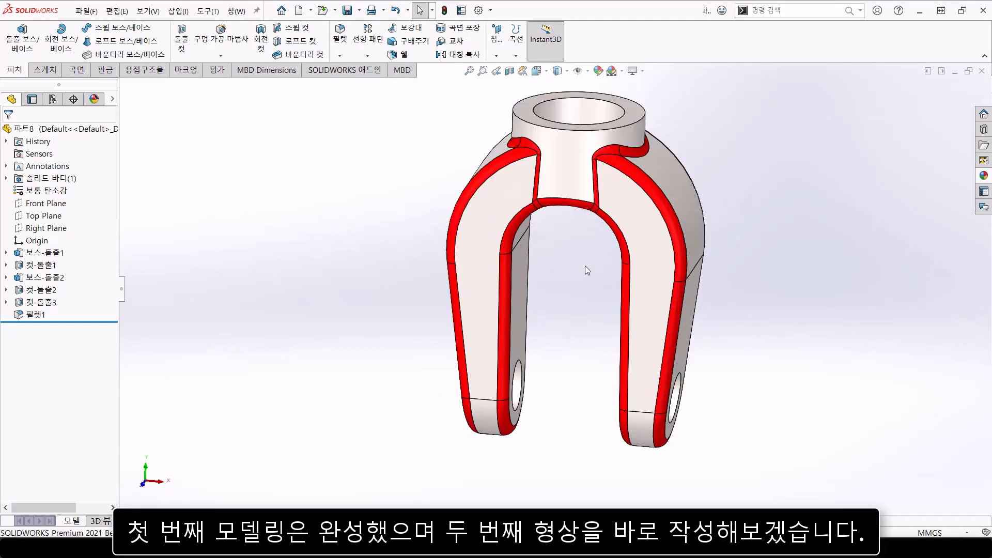
scroll(599, 248, "up", 2)
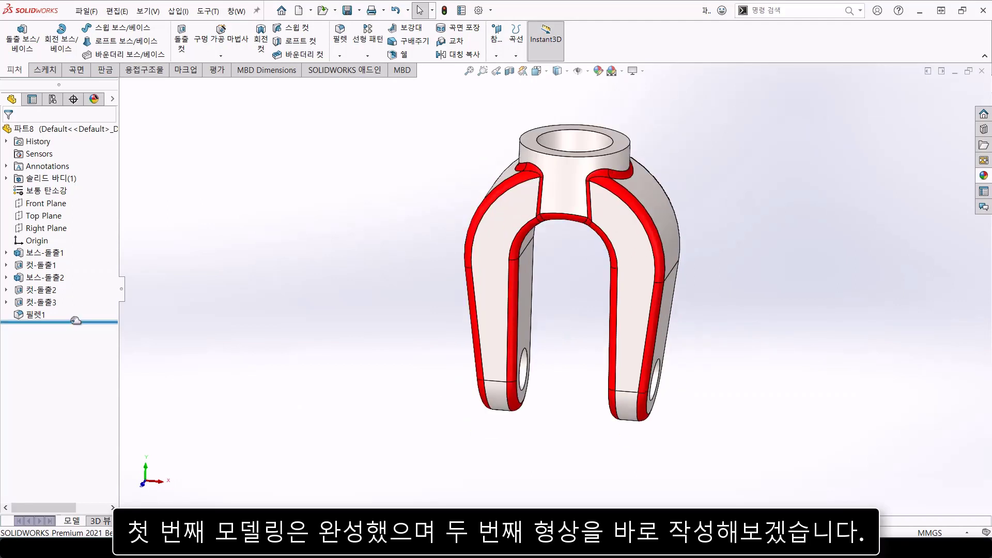
Roll the history back to just after the first cut and shift the inner semicircular arch face downward with Move Face
left_click_drag(76, 321, 76, 270)
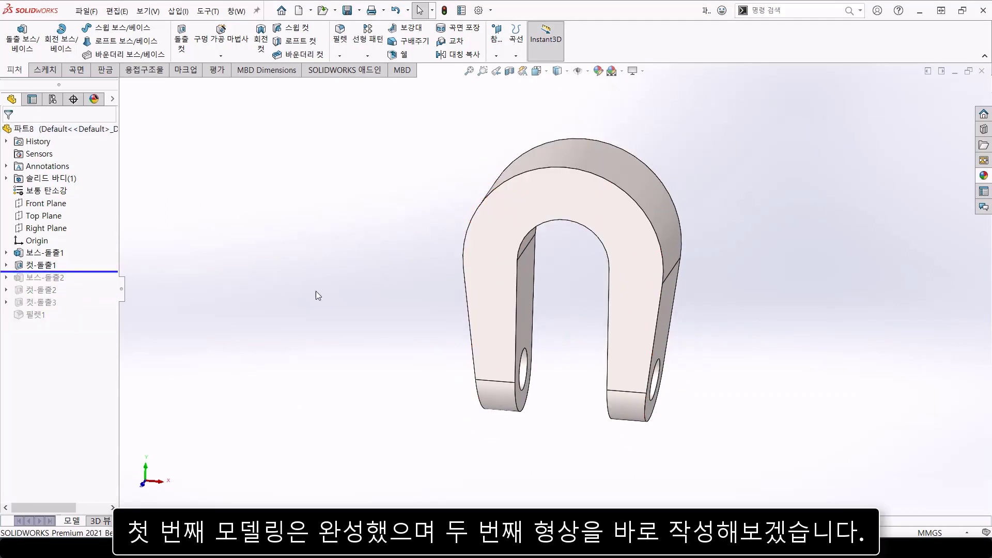
middle_click_drag(316, 292, 288, 171)
left_click(525, 212)
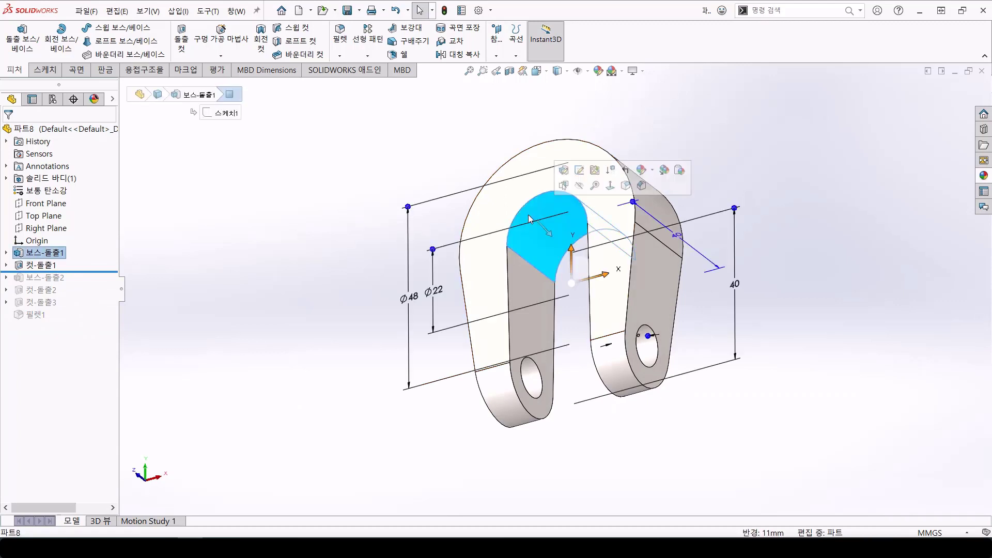
left_click(179, 12)
mouse_move(227, 126)
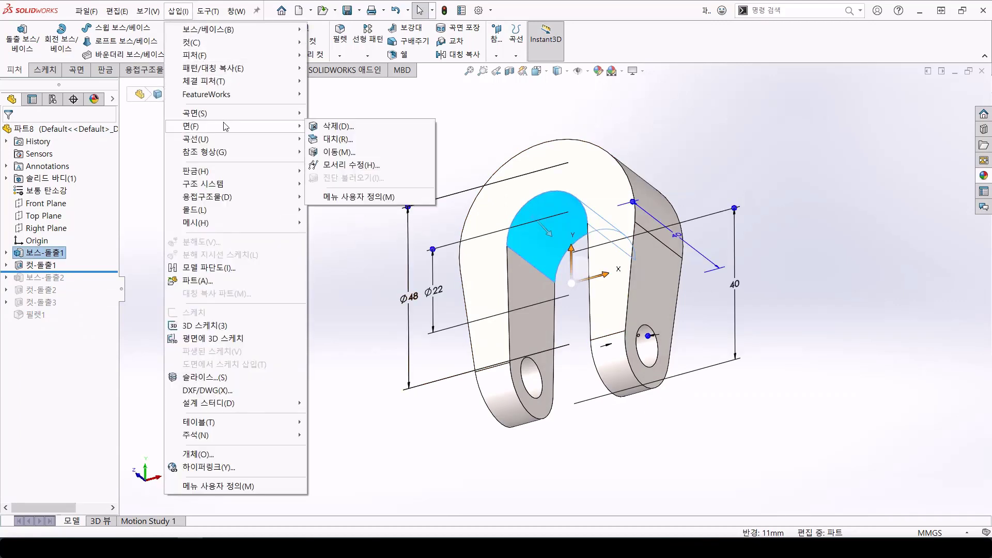
left_click(351, 150)
left_click_drag(572, 179, 588, 205)
left_click(942, 88)
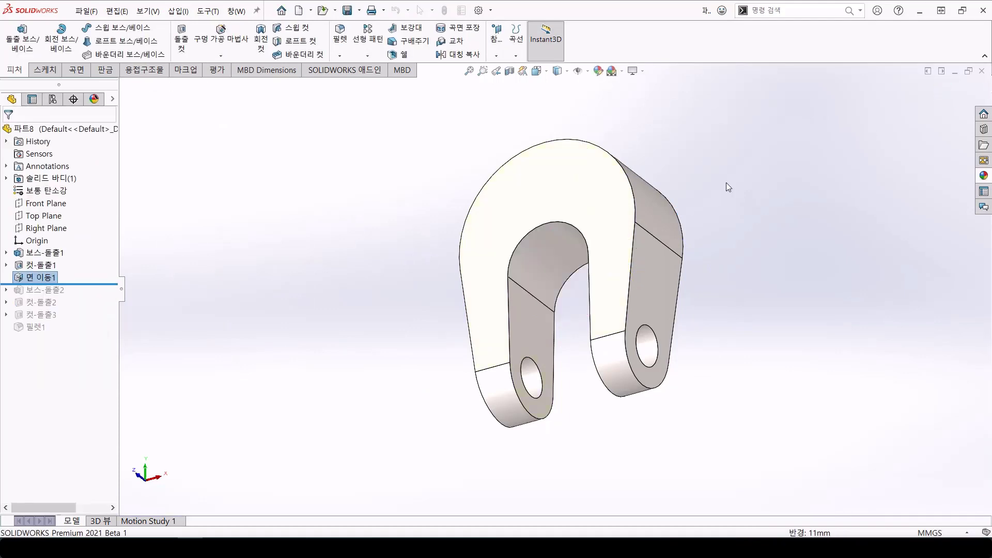
Shell the body to a 5 mm thickness, removing the outer arch face and the outer faces of both arms
middle_click_drag(744, 162, 768, 293)
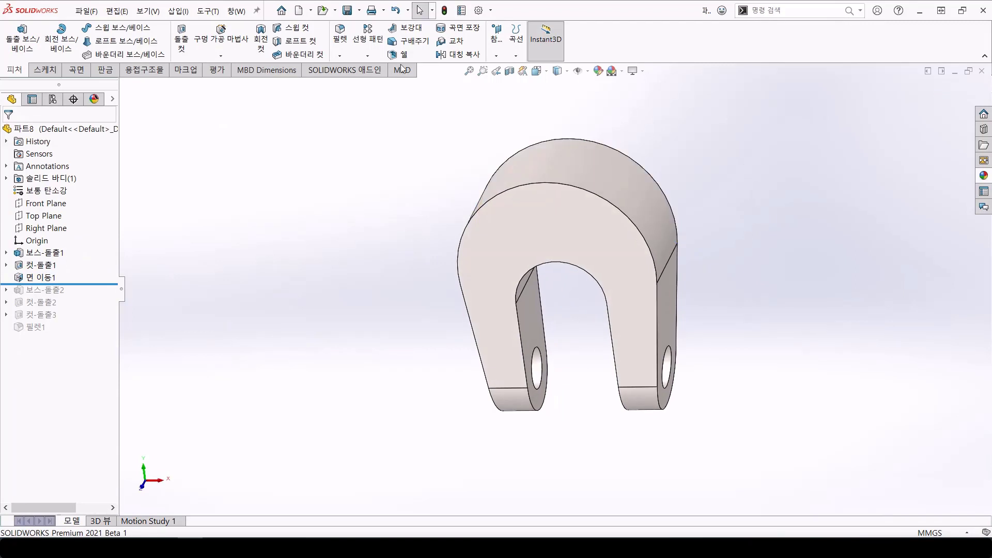
left_click(401, 54)
type("5")
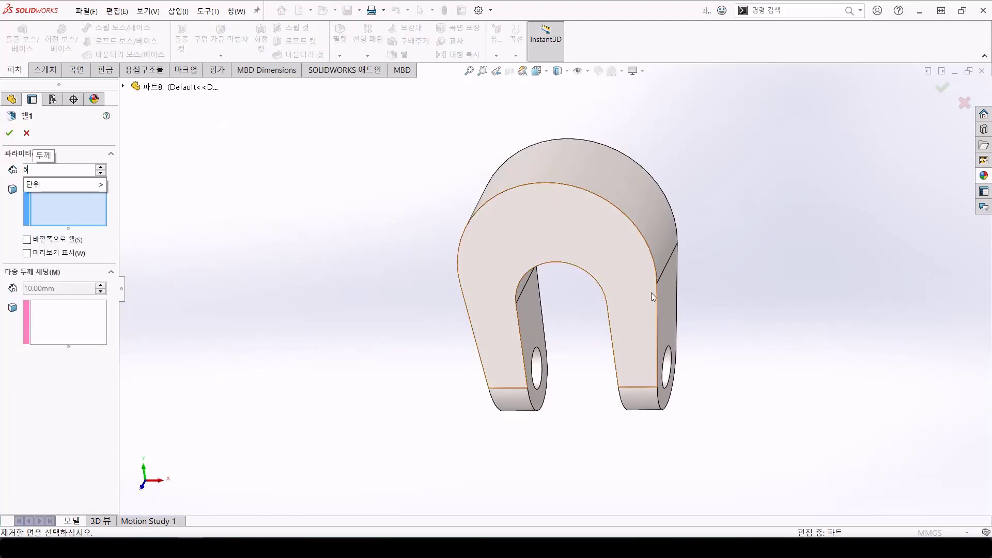
left_click(671, 287)
left_click(642, 218)
middle_click_drag(554, 297, 578, 306)
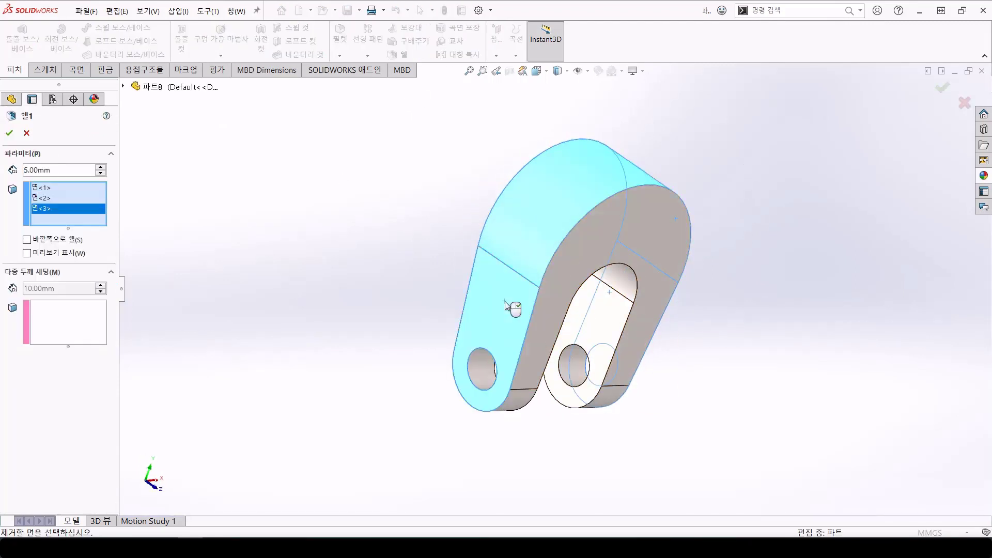
key("Return")
Roll the feature history forward to the end to restore the boss, the remaining cuts and the fillet
middle_click_drag(347, 365, 227, 331)
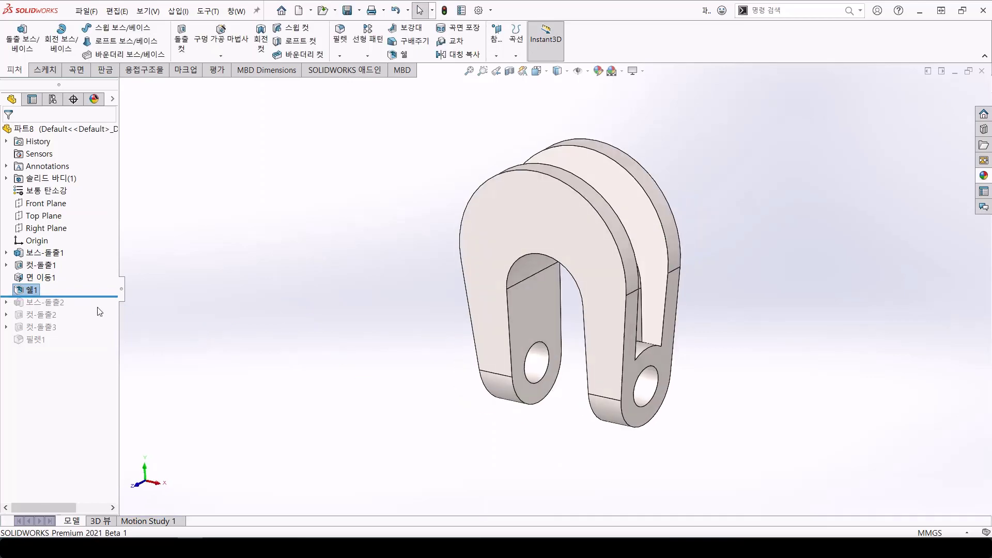
left_click_drag(100, 311, 92, 346)
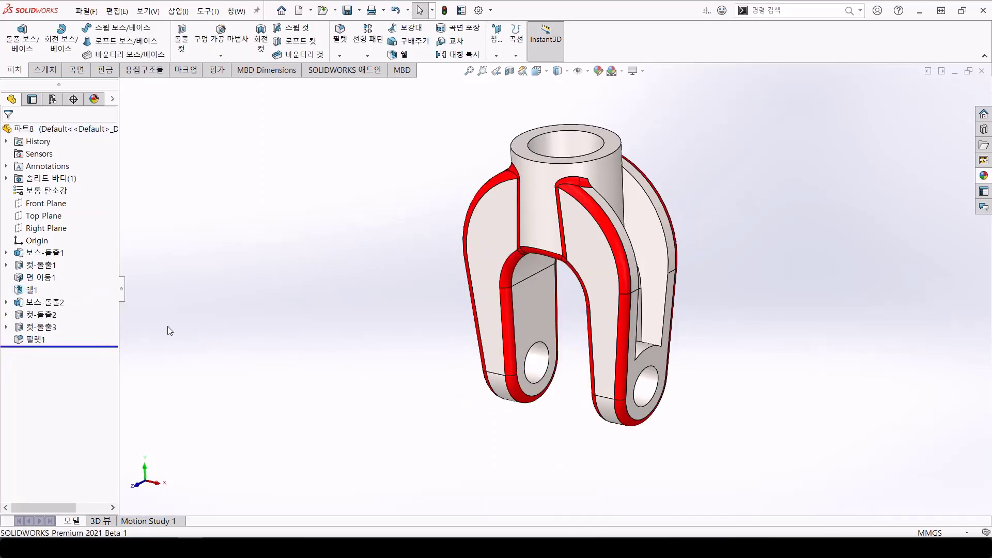
middle_click_drag(379, 293, 429, 299)
Edit the existing 2 mm fillet to include the shell feature among the filleted items
left_click(54, 337)
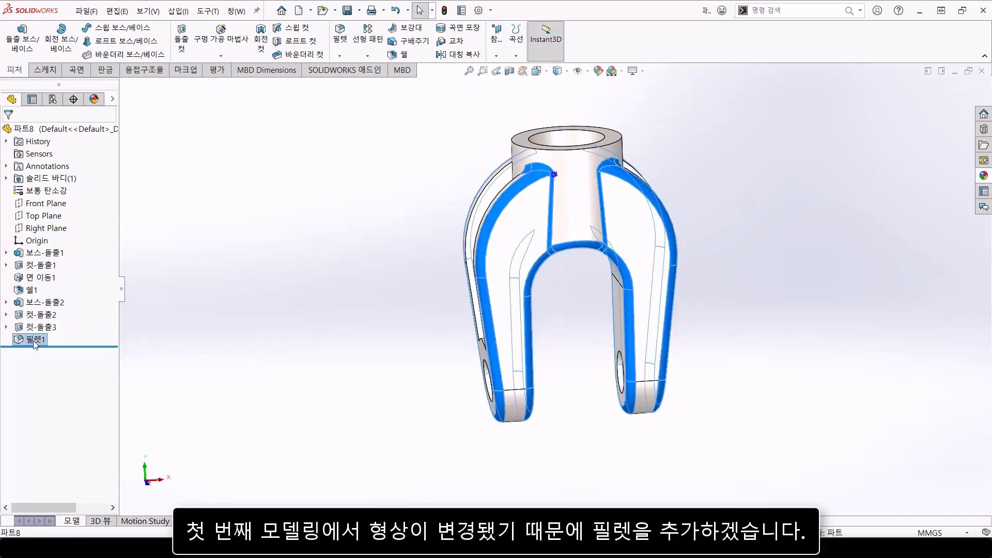
left_click(43, 312)
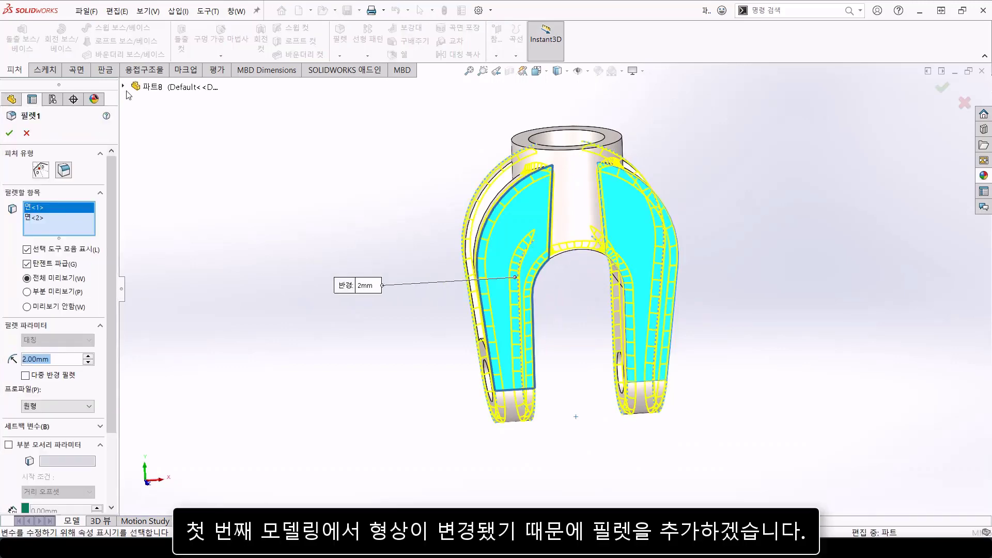
left_click(124, 87)
middle_click_drag(377, 268, 323, 306)
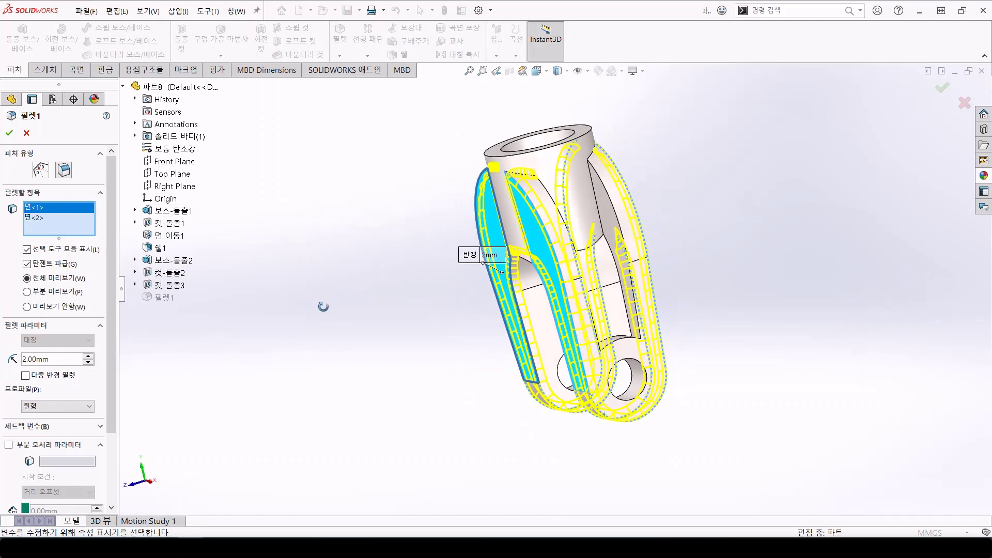
left_click(160, 248)
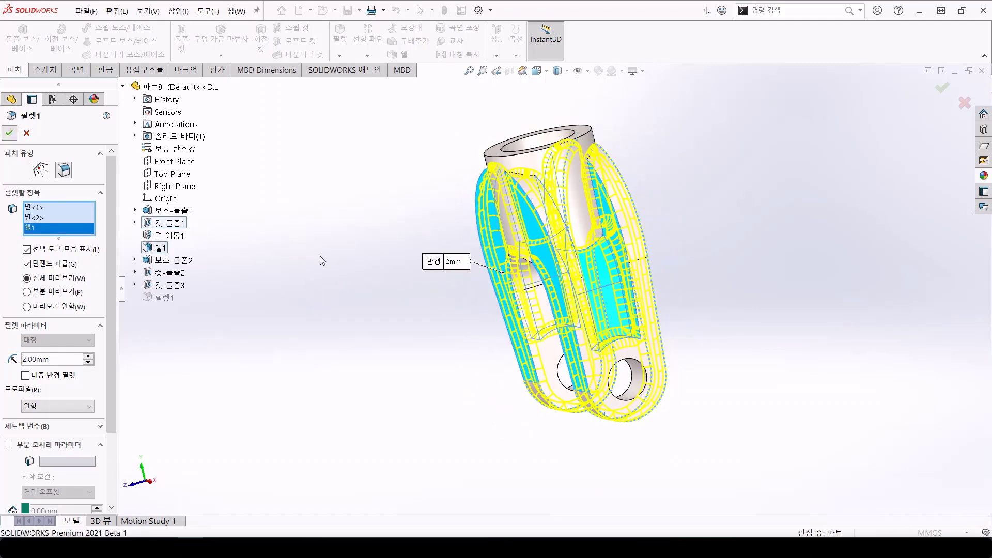
key("Return")
middle_click_drag(354, 299, 451, 306)
middle_click_drag(447, 348, 369, 370)
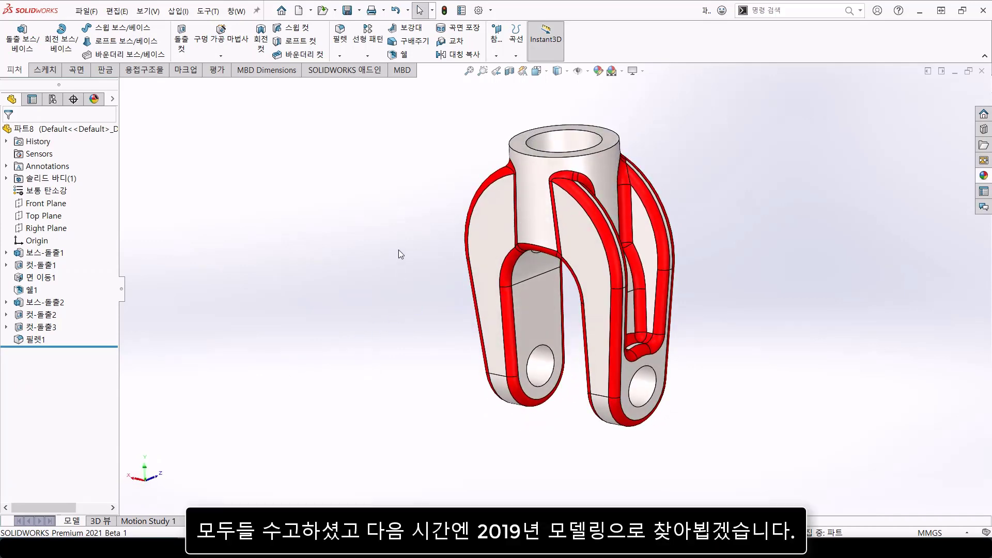